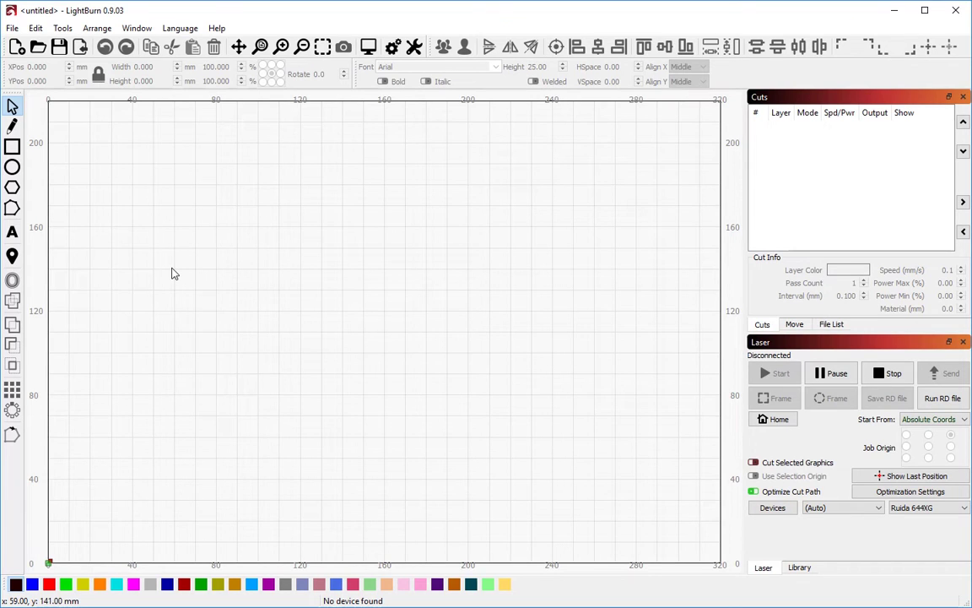
Type the line 'This is some text' (Arial, height 25) near the top of the canvas
click(13, 233)
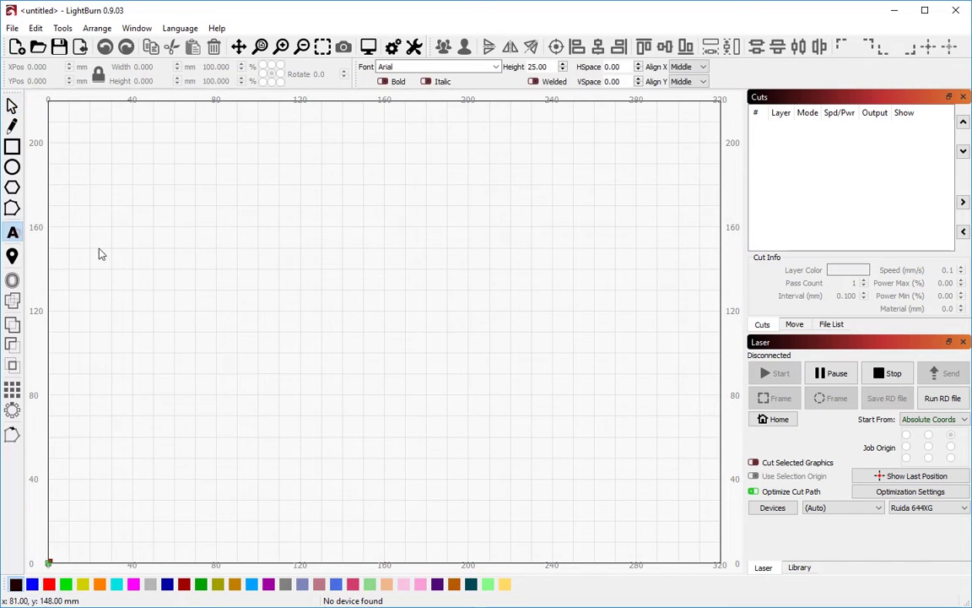
click(373, 211)
text(This is some text)
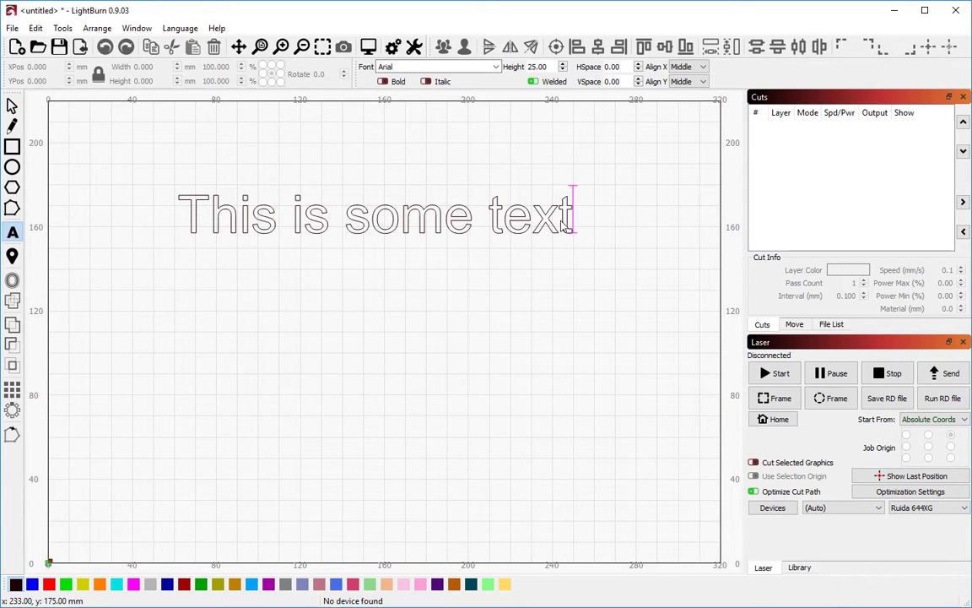
Finish the text and draw a roughly 189 × 71 mm ellipse below it
click(12, 106)
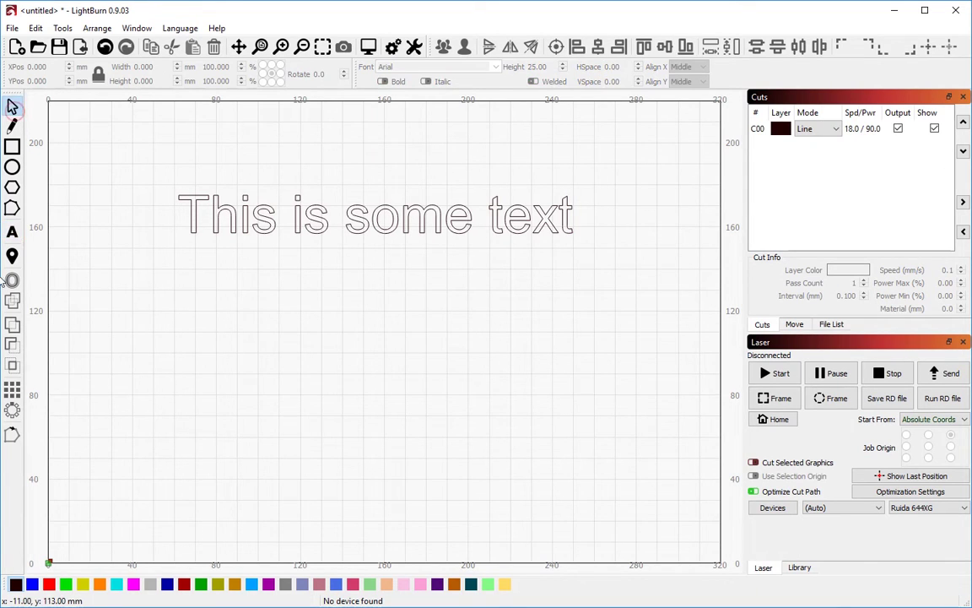
click(13, 166)
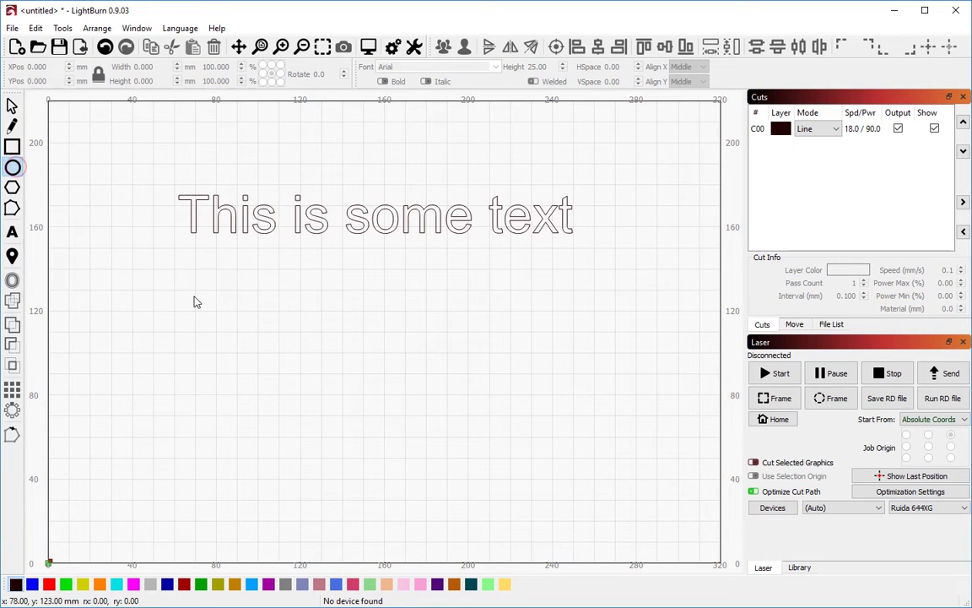
drag(184, 272, 583, 426)
key(Escape)
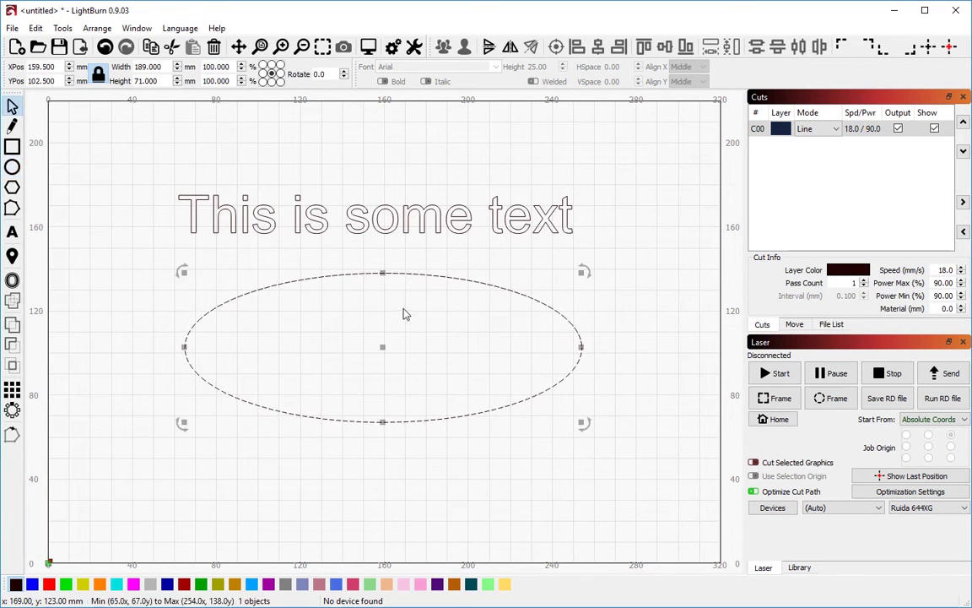
Select the text and the ellipse together with a selection box
drag(432, 298, 315, 191)
click(297, 163)
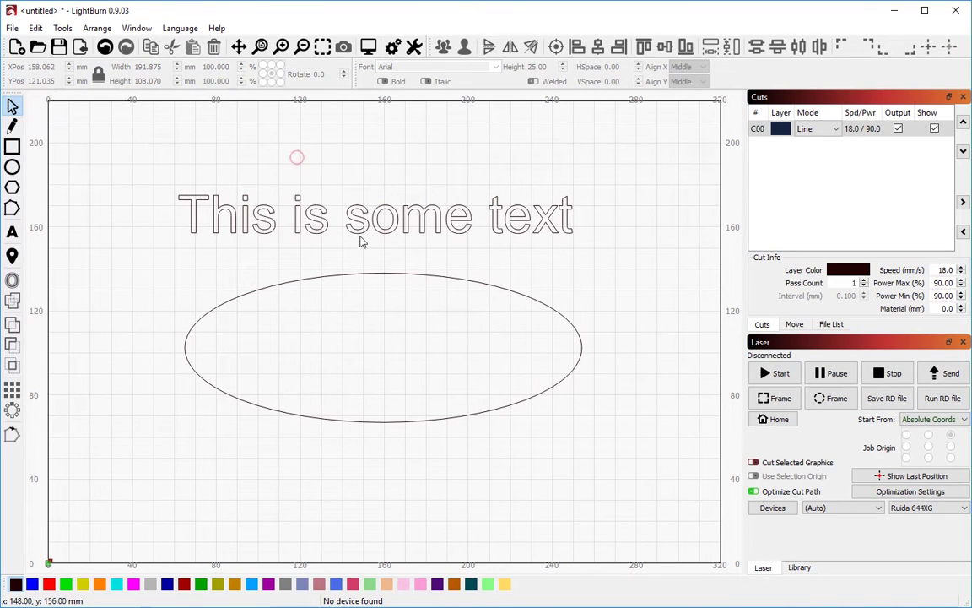
click(365, 239)
shift+click(369, 273)
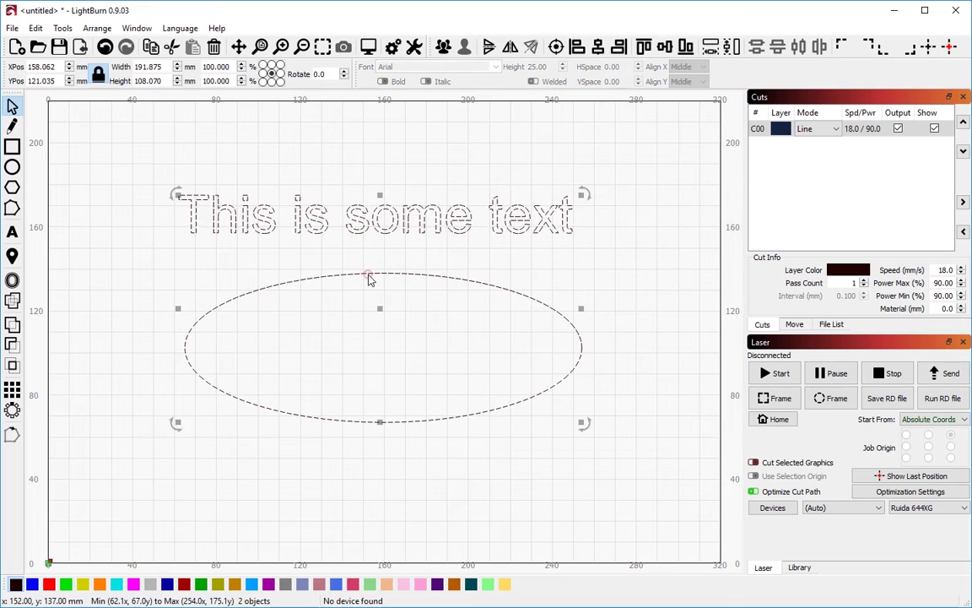
click(412, 294)
drag(451, 330, 283, 165)
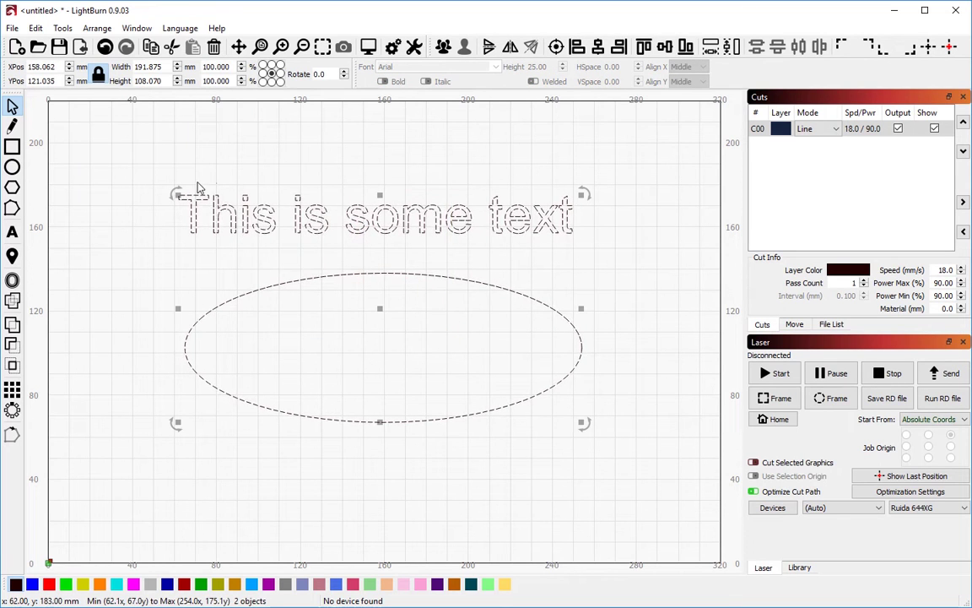
Apply 'This is some text' to the ellipse path with Tools > Apply Path to Text
click(63, 29)
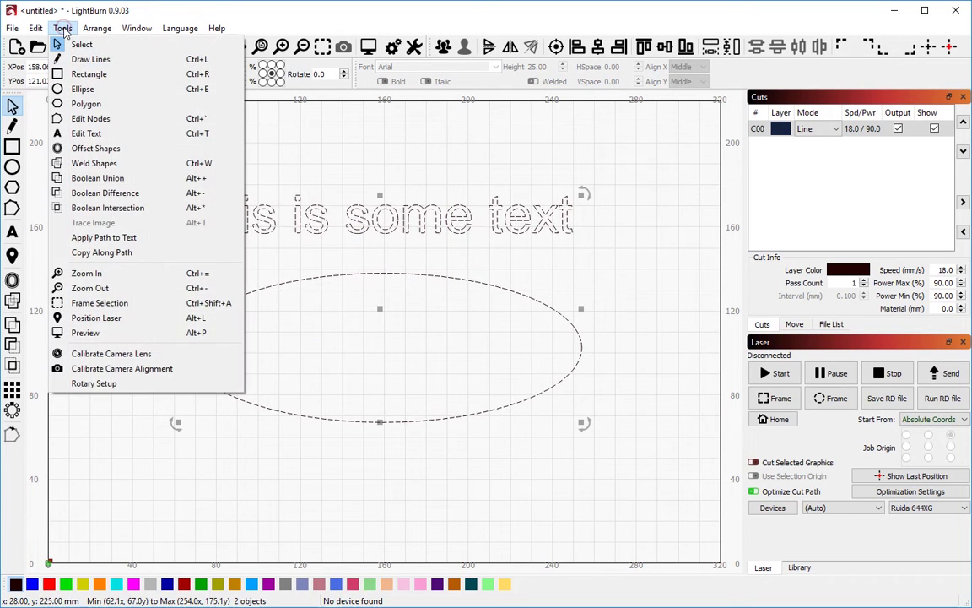
click(123, 240)
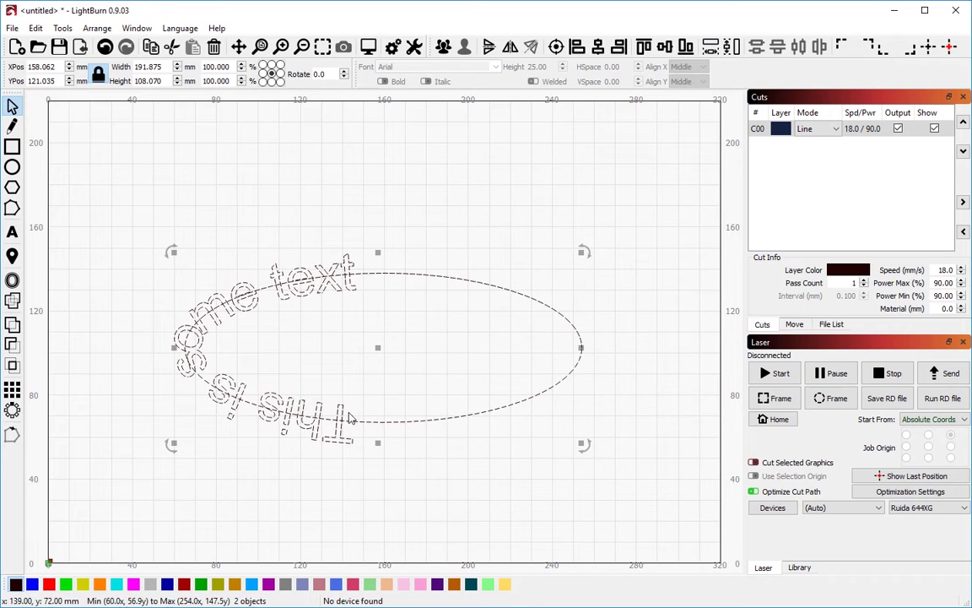
click(487, 409)
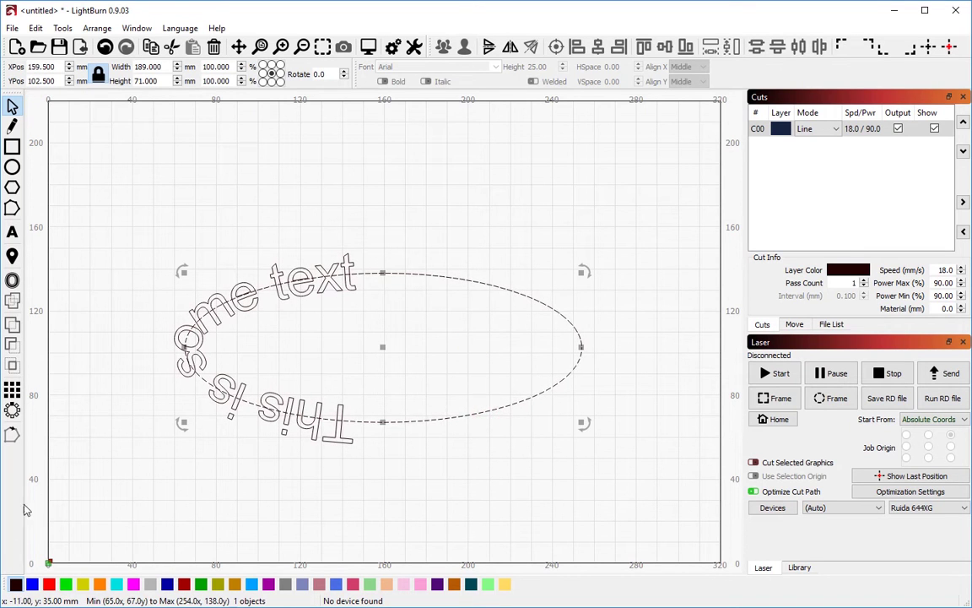
click(12, 434)
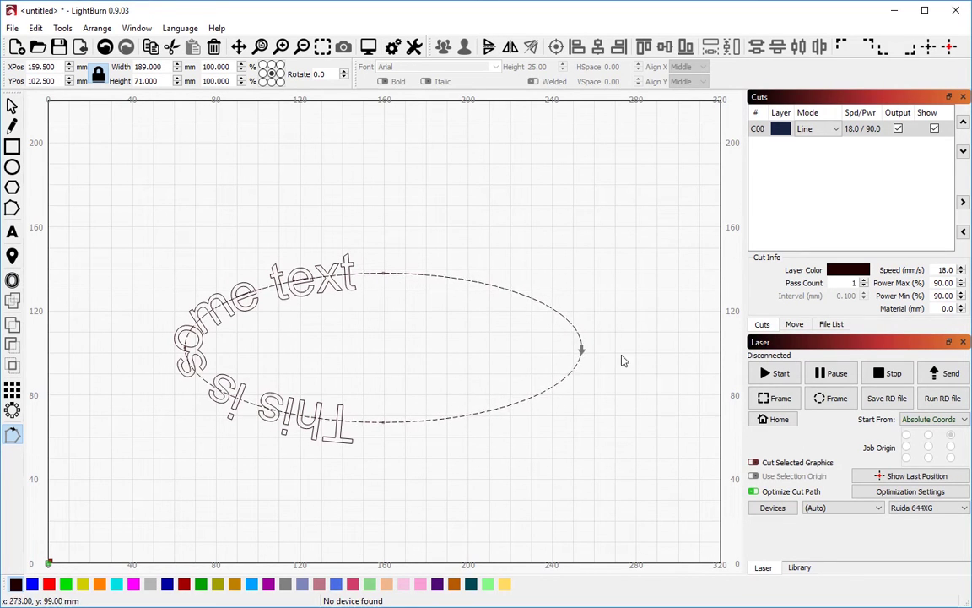
key(Escape)
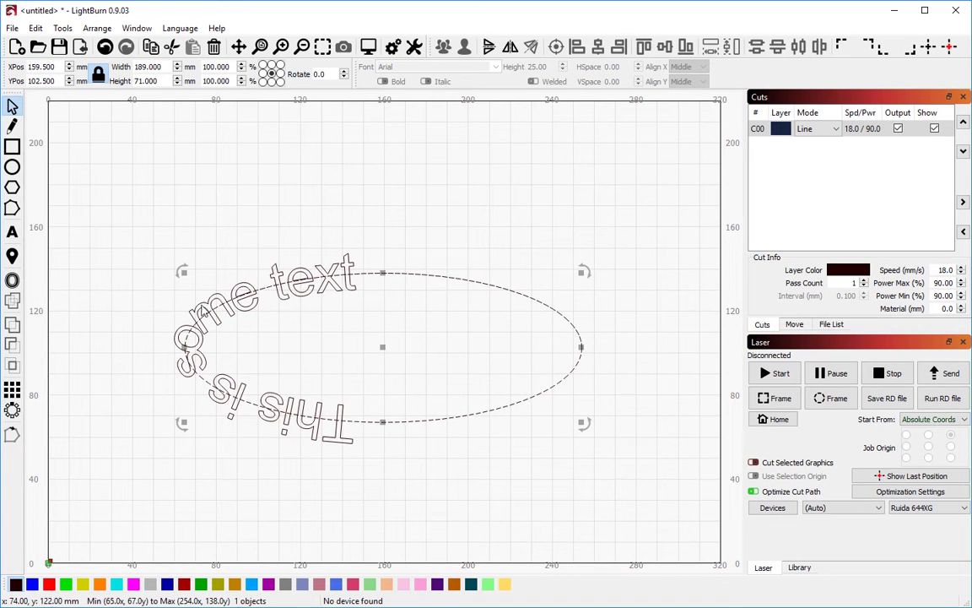
click(421, 225)
click(412, 273)
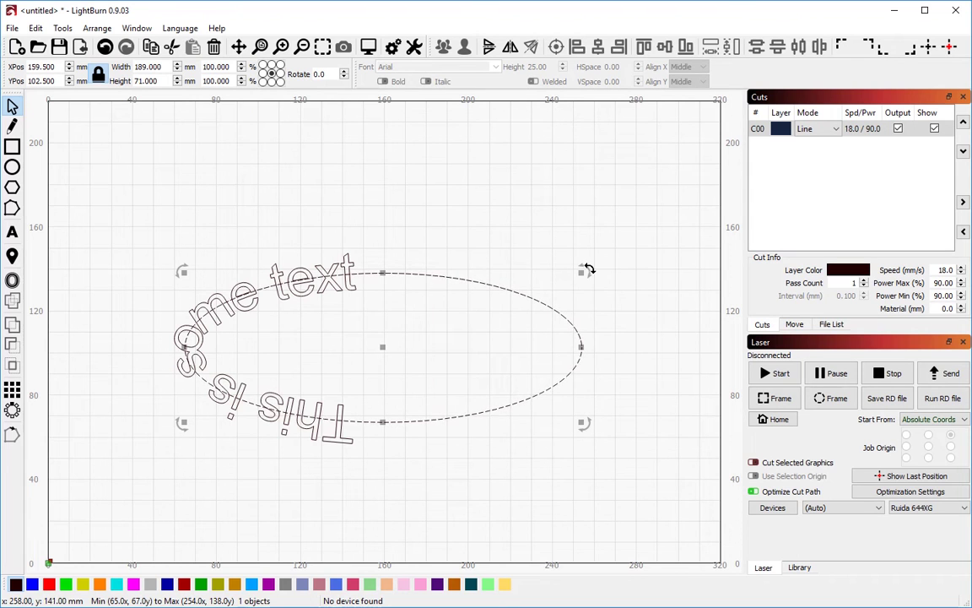
drag(588, 269, 430, 462)
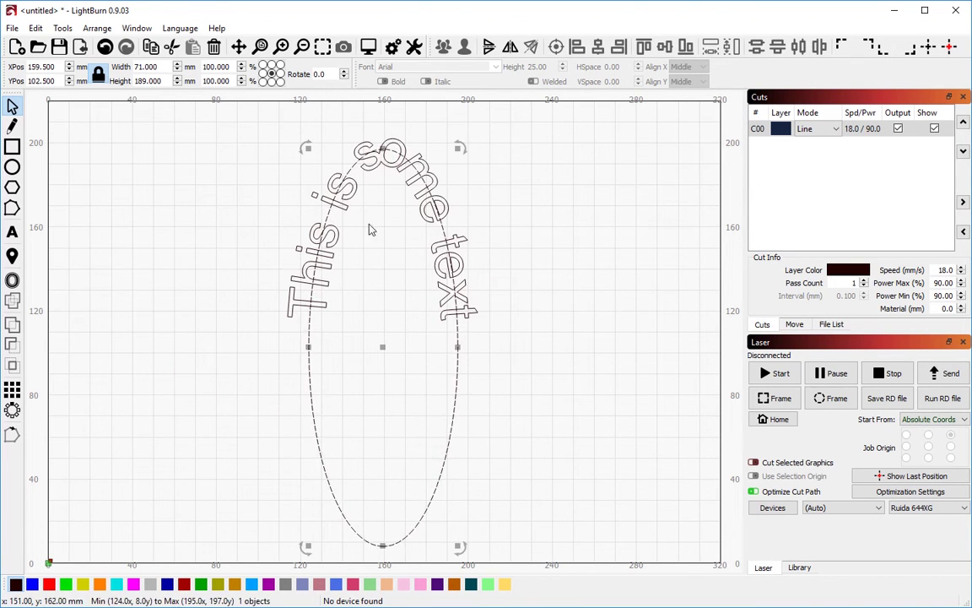
key(ctrl+z)
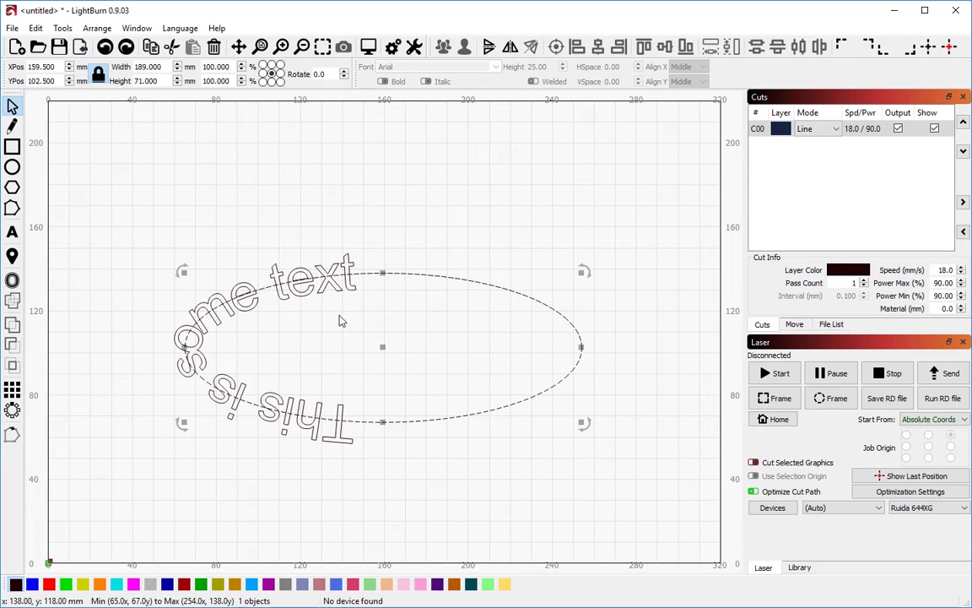
Select the ellipse on its own and rotate it 90°
click(337, 272)
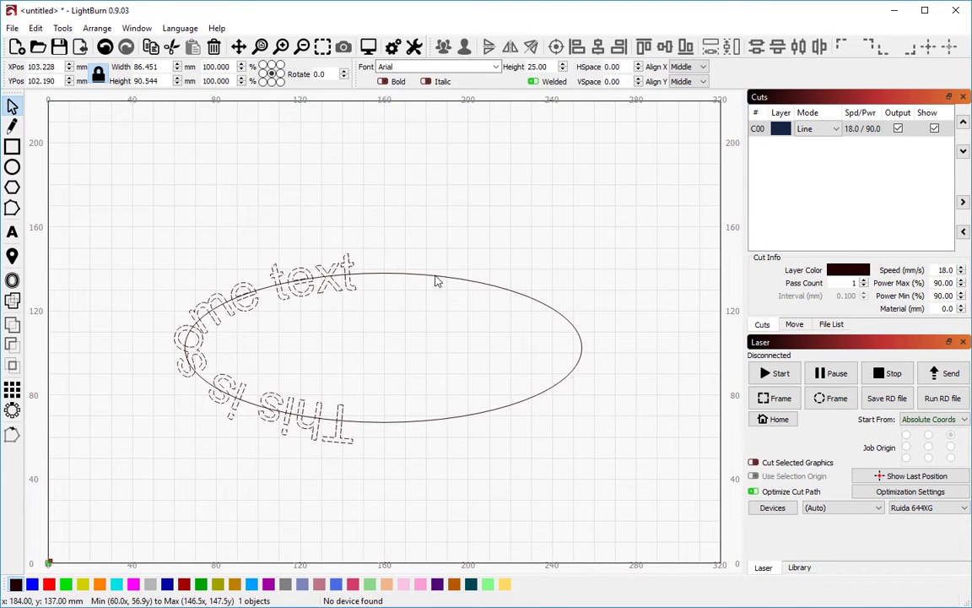
click(436, 278)
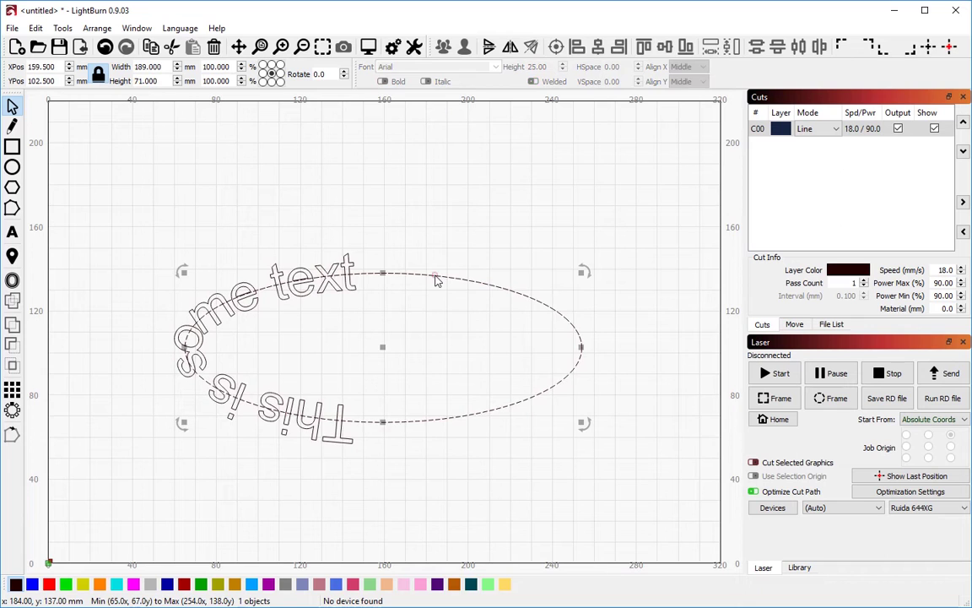
click(317, 74)
text(9)
key(Return)
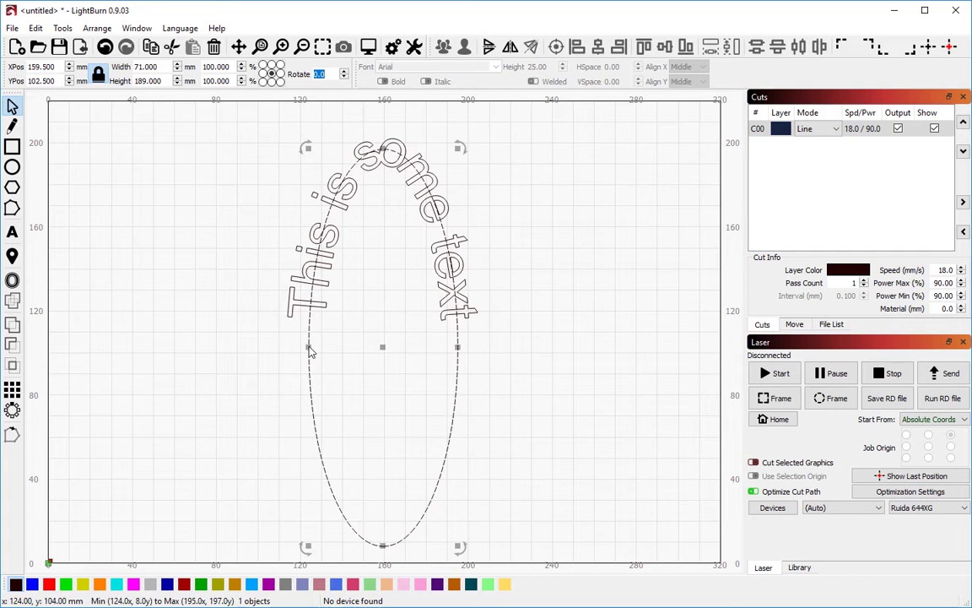
Resize the ellipse with its side handles to about 181 mm wide and taller
drag(309, 347, 188, 347)
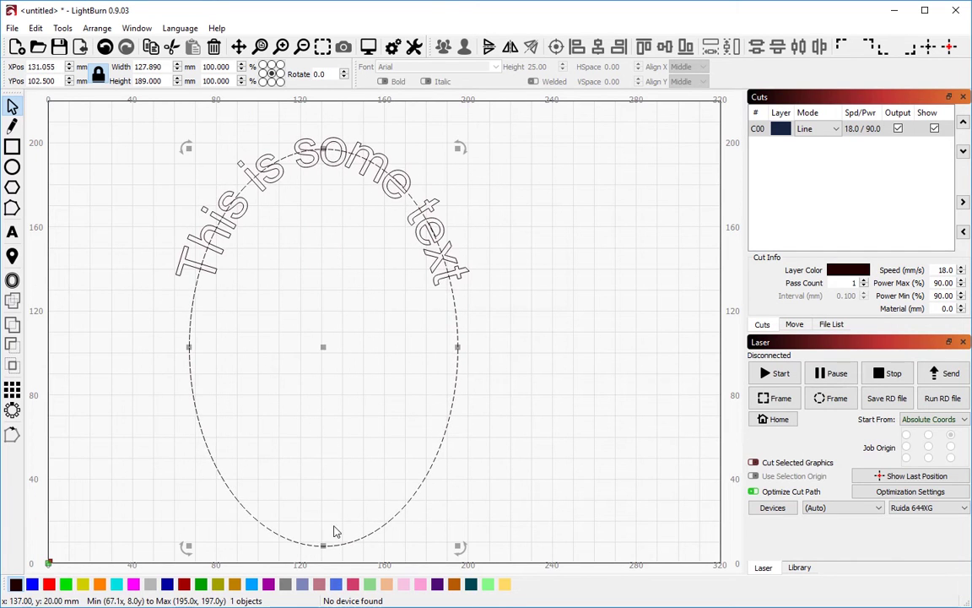
drag(323, 544, 325, 376)
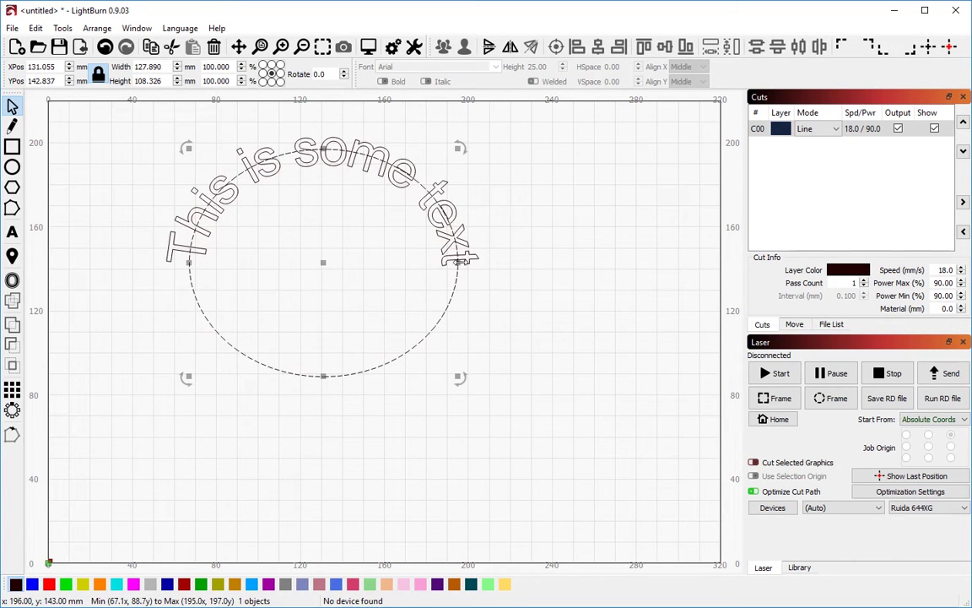
drag(460, 262, 564, 263)
drag(380, 376, 379, 451)
Rotate the ellipse until the text sits level across the top, then nudge it down
drag(571, 455, 462, 533)
drag(243, 171, 250, 220)
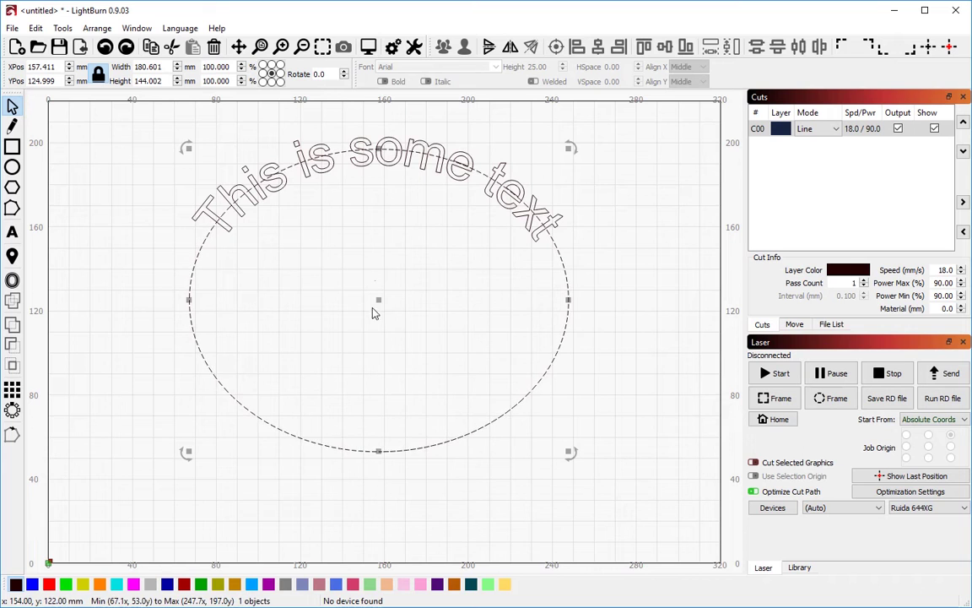
drag(378, 299, 385, 321)
Select the curved text and check its horizontal alignment, leaving it at Middle
click(367, 191)
click(305, 173)
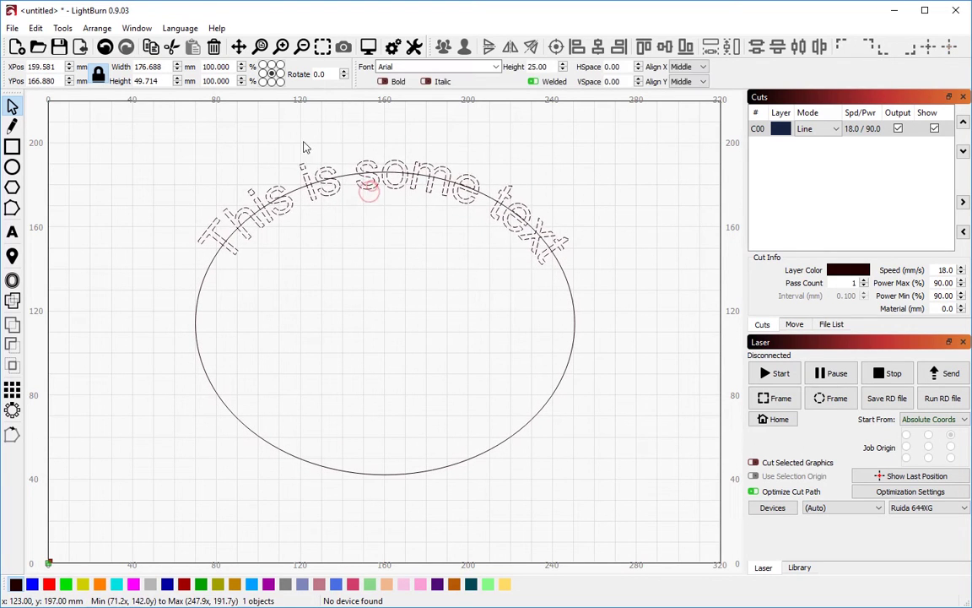
scroll(553, 68, down, 5)
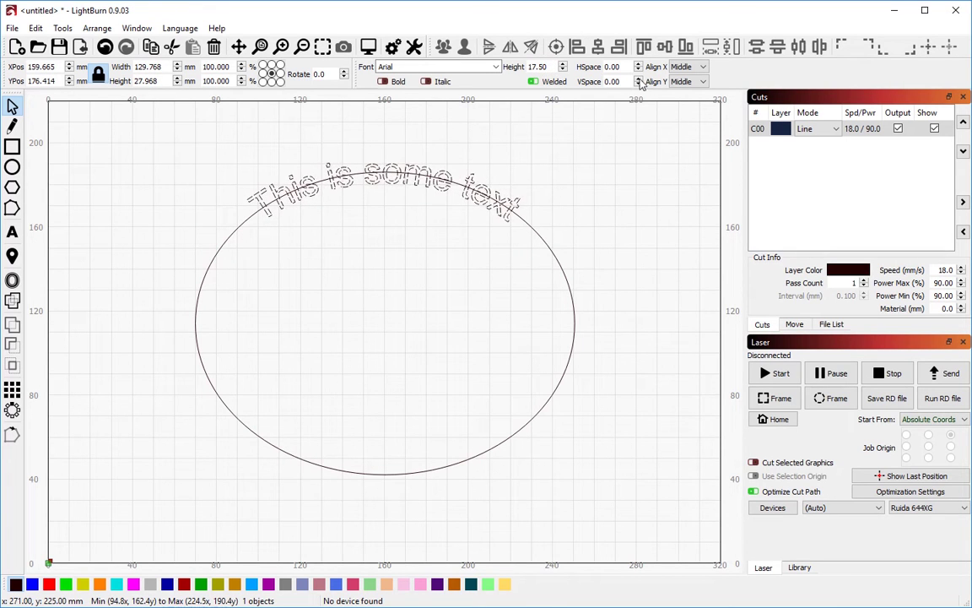
click(682, 67)
click(682, 86)
Inspect the ellipse's nodes in Edit Nodes mode, then return to selecting
click(555, 254)
key(ctrl+grave)
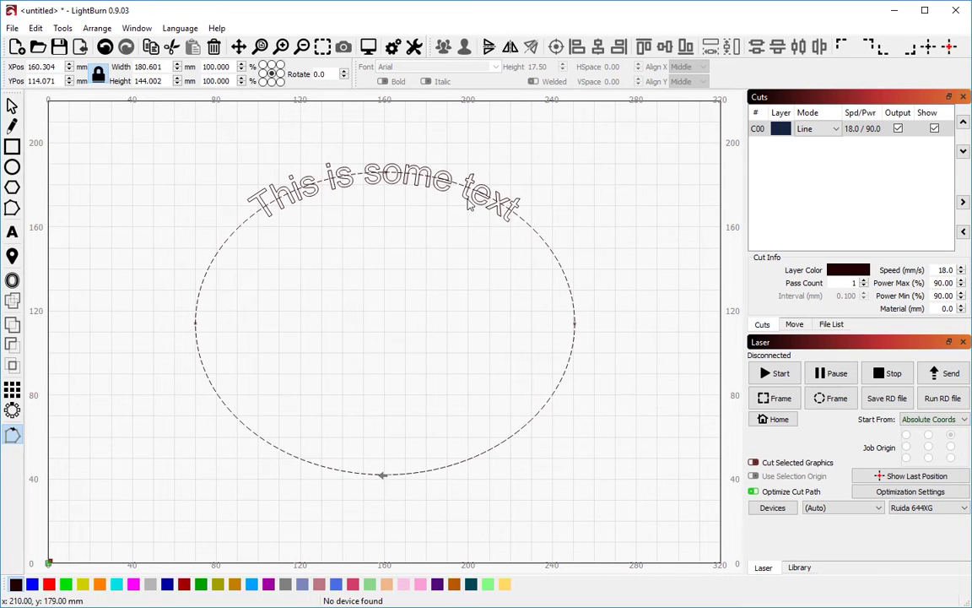
key(Escape)
click(392, 179)
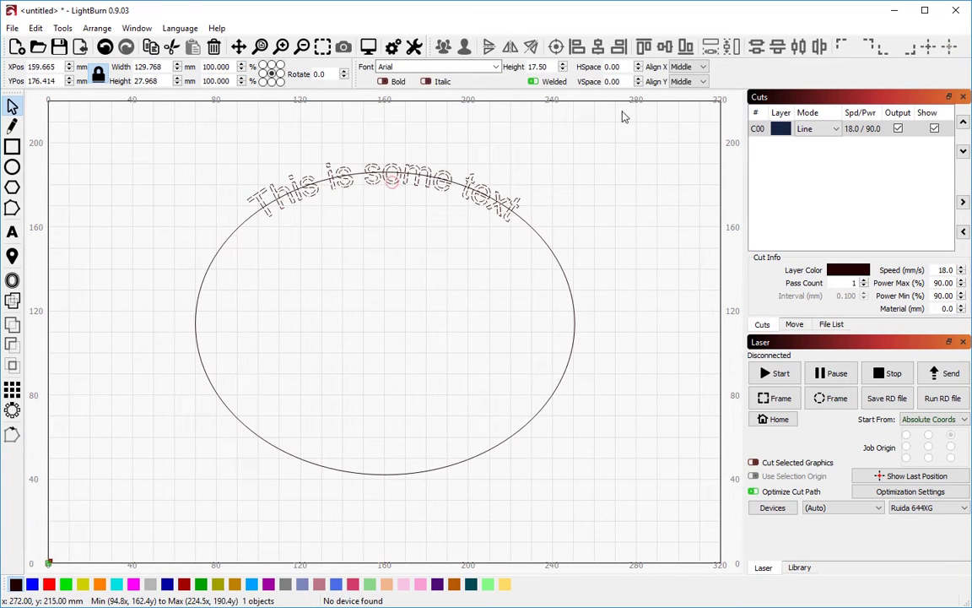
click(688, 68)
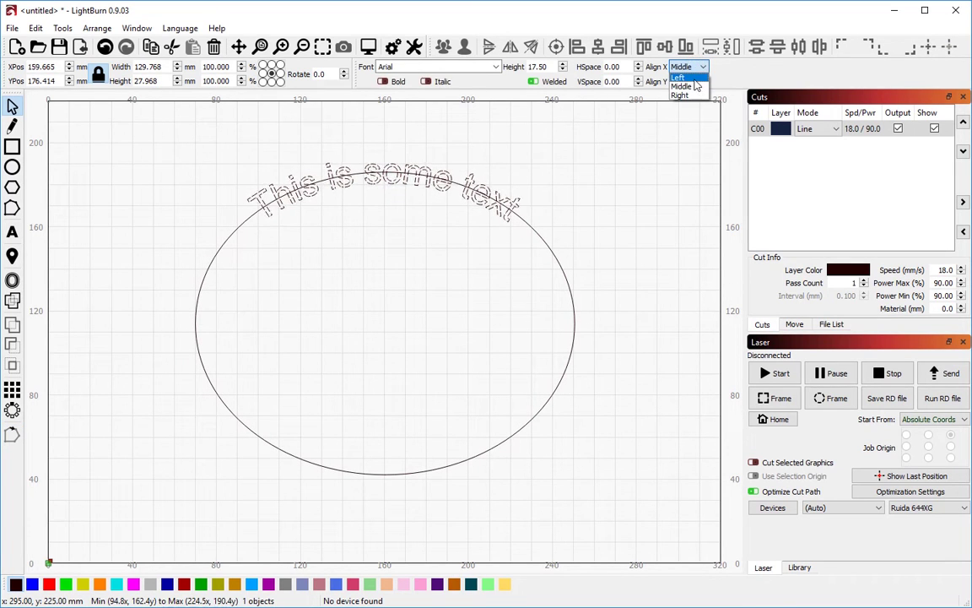
click(686, 77)
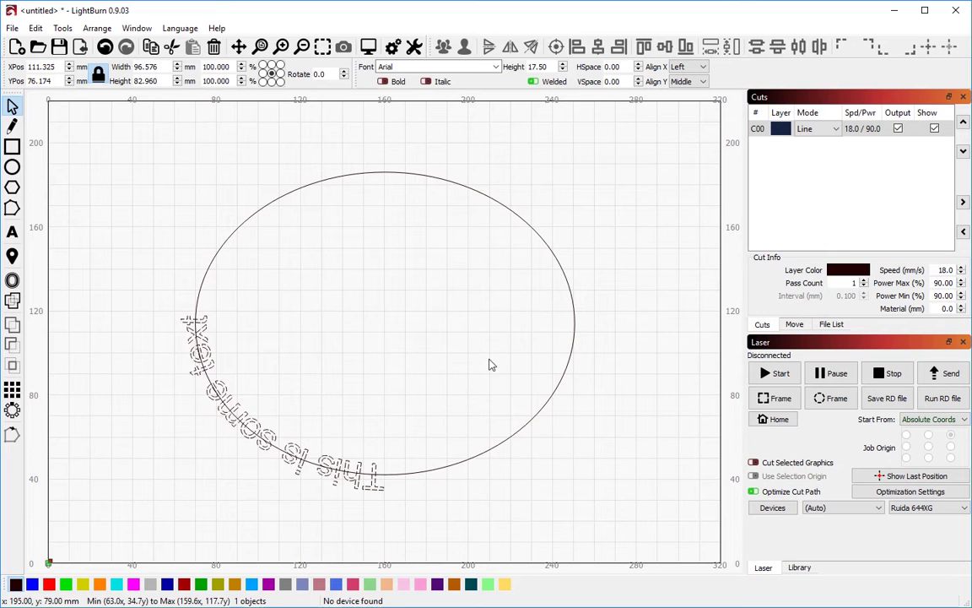
click(687, 67)
click(687, 94)
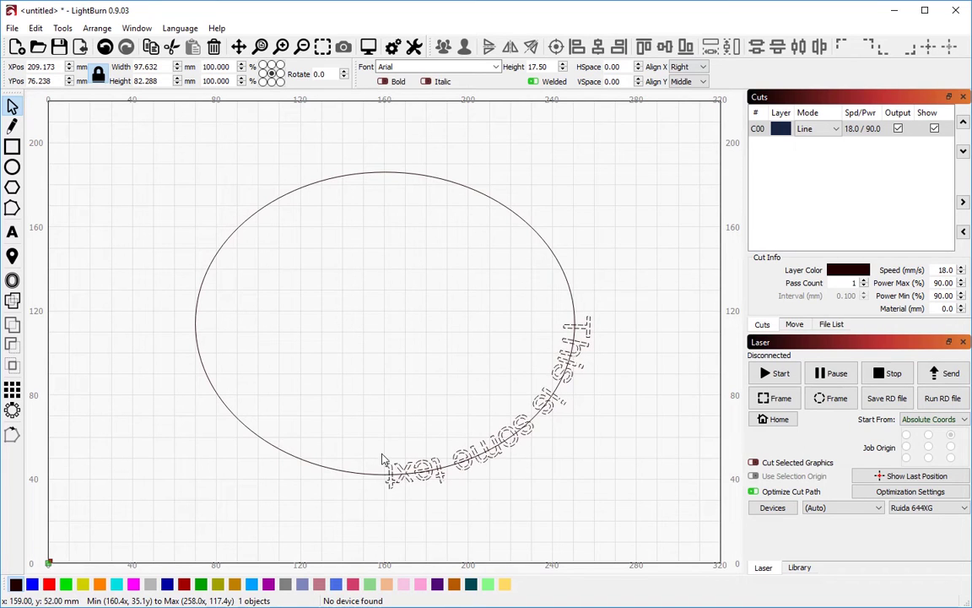
click(688, 66)
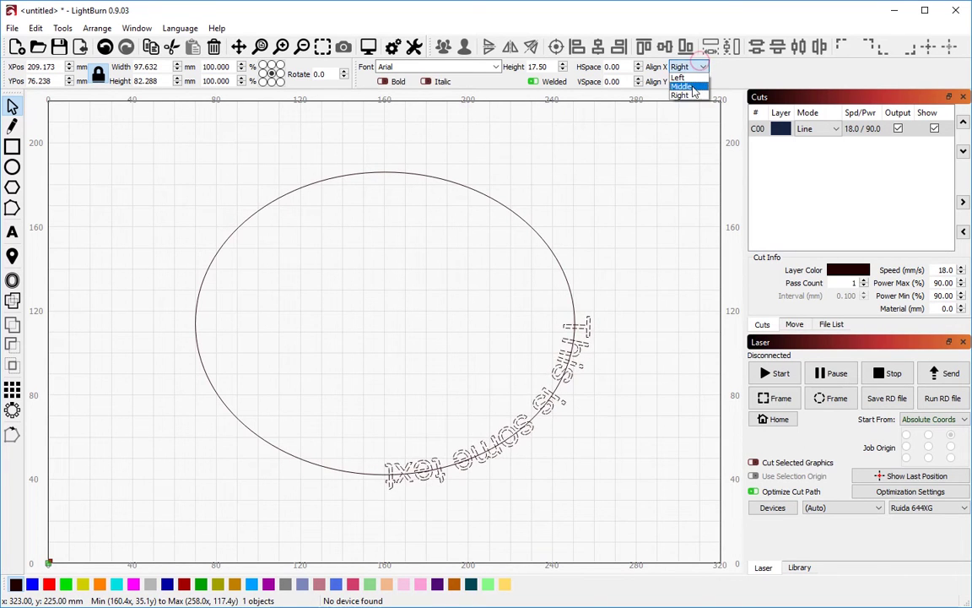
click(692, 87)
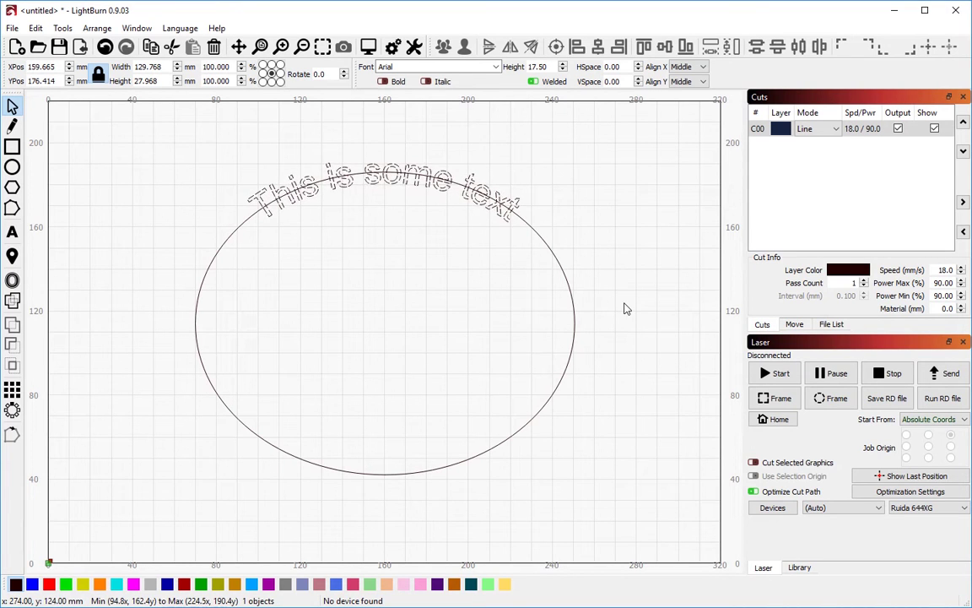
Set the curved text's Align Y to Top, then Bottom, seating the letters above the ellipse outline
click(702, 81)
click(636, 115)
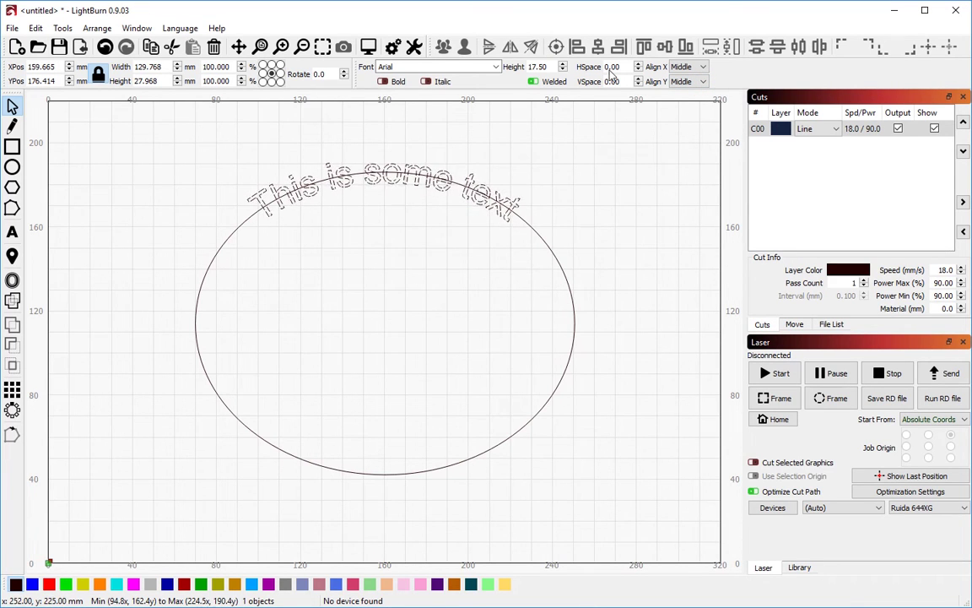
click(676, 82)
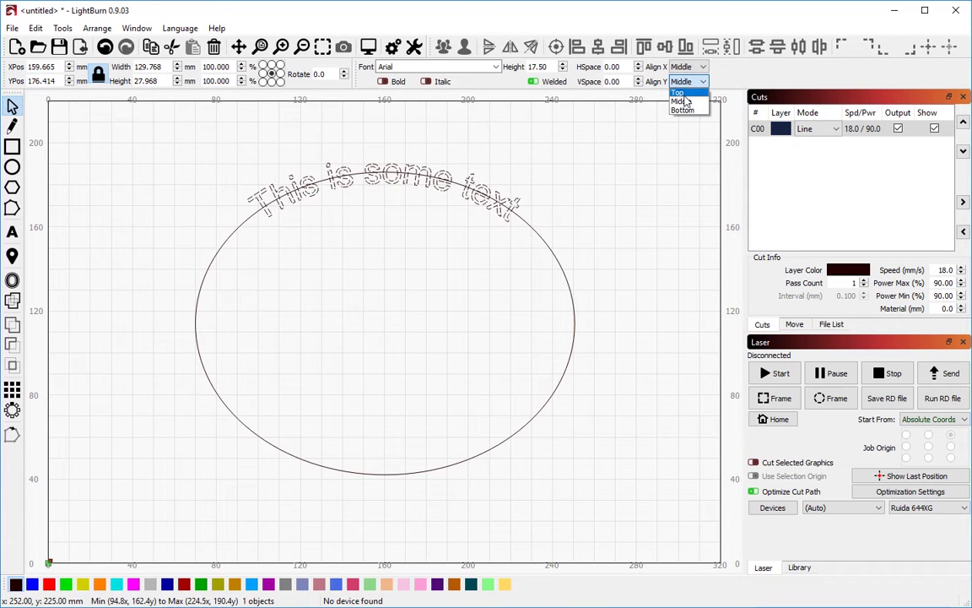
click(685, 100)
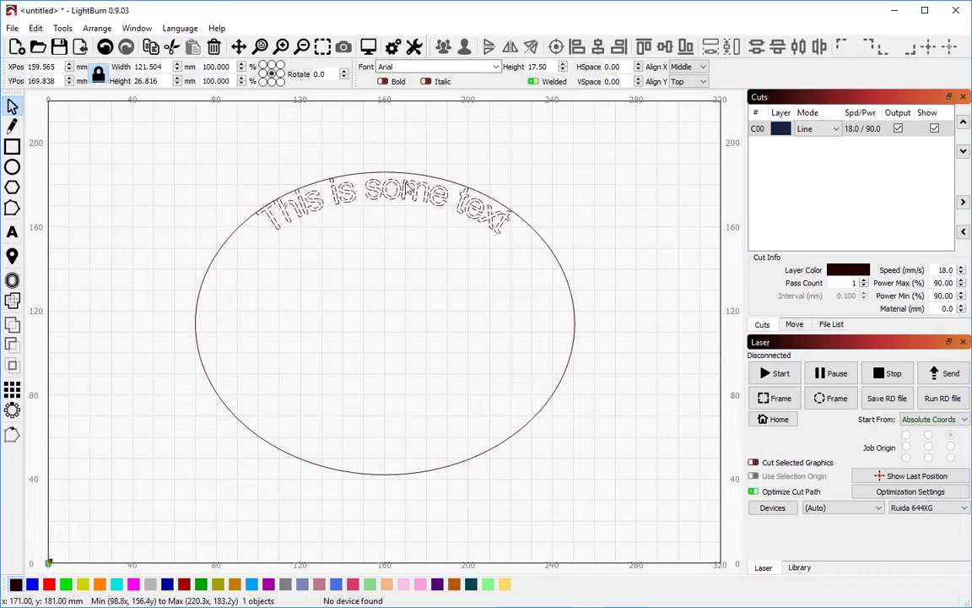
click(679, 80)
click(696, 113)
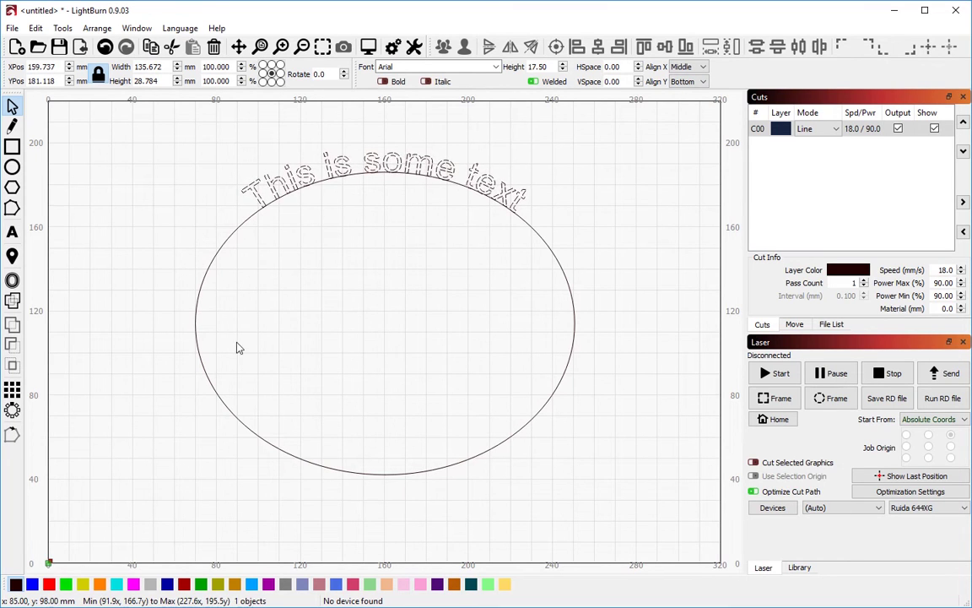
click(199, 354)
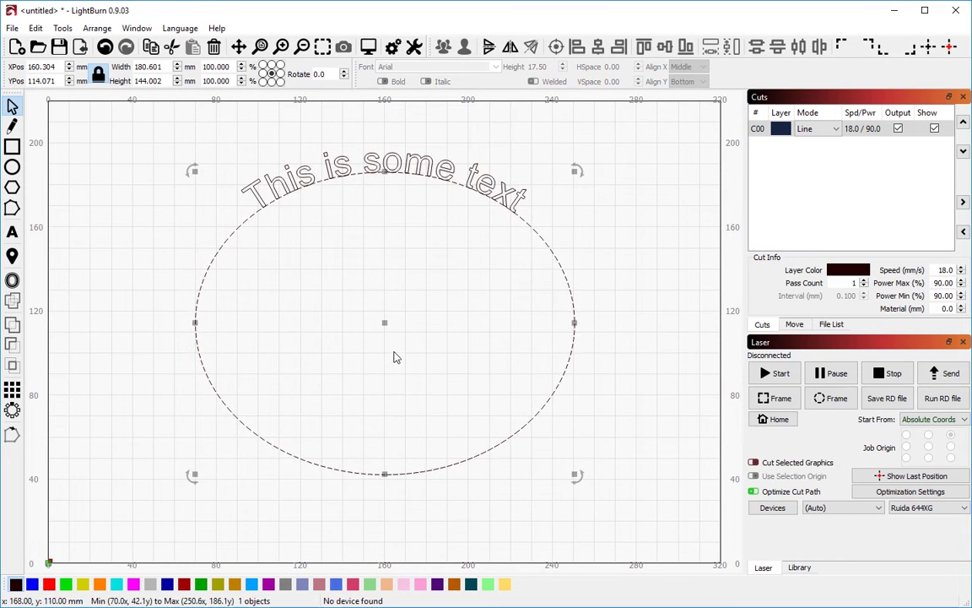
Flip the ellipse by dragging its top past its bottom, then make it slightly taller
scroll(403, 330, down, 2)
drag(390, 403, 390, 297)
drag(389, 218, 389, 403)
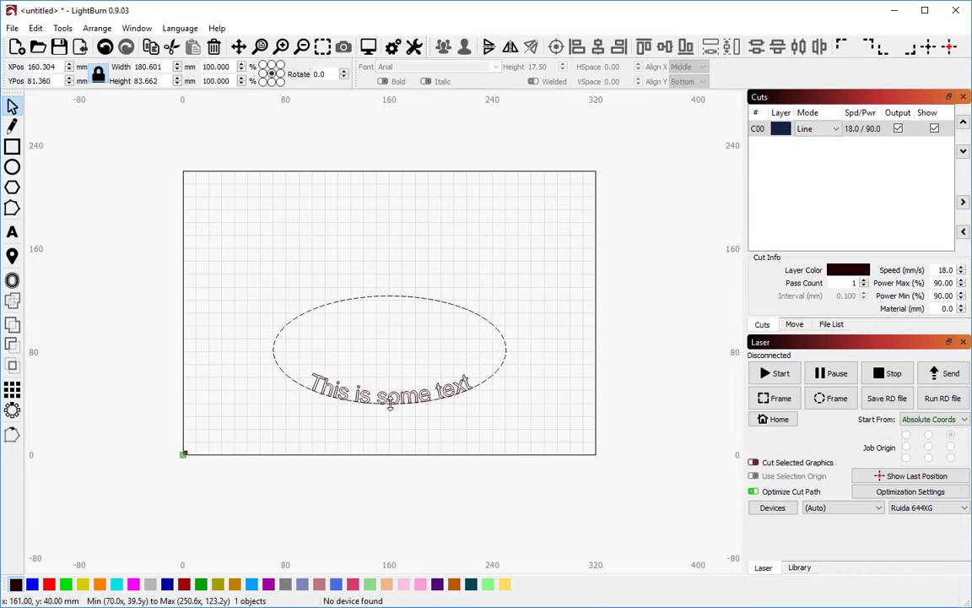
drag(390, 404, 389, 428)
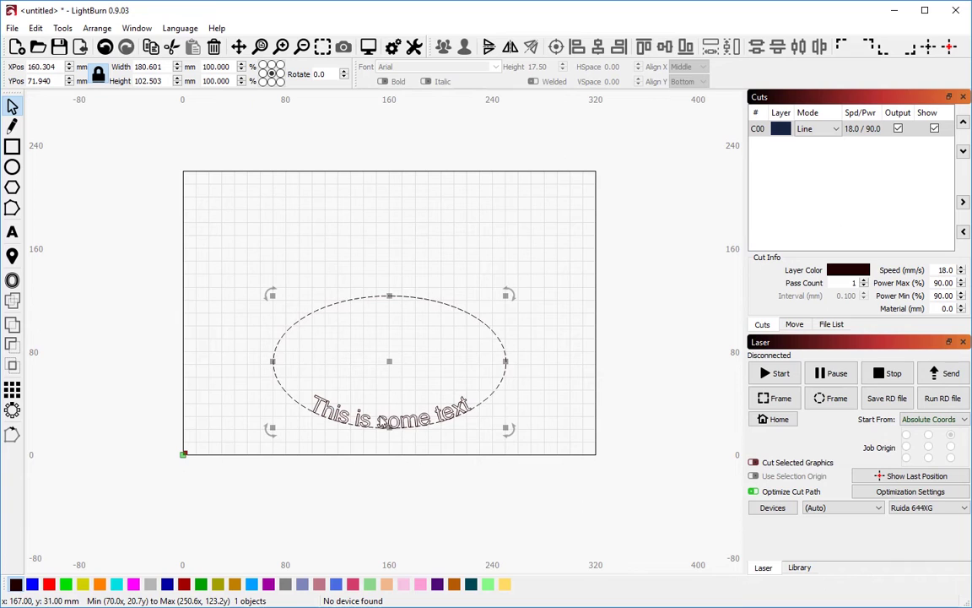
Set the curved text's Align Y to Top so it runs upright below the ellipse
click(379, 420)
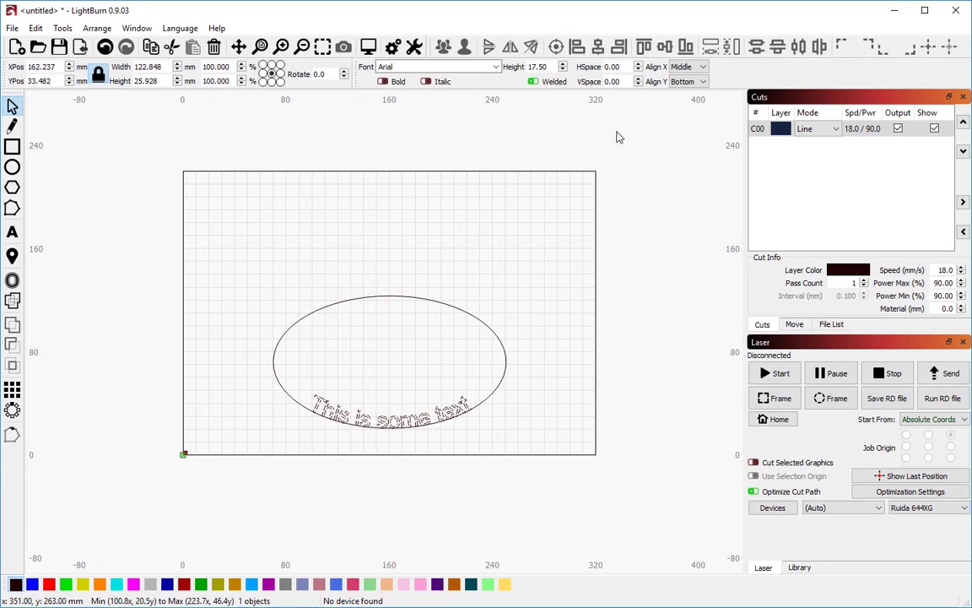
click(684, 81)
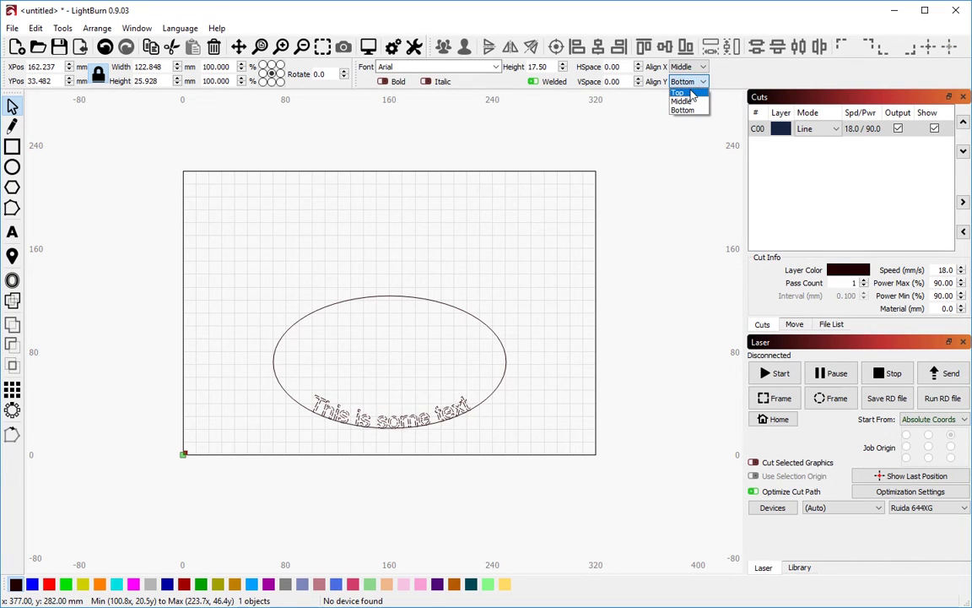
click(680, 92)
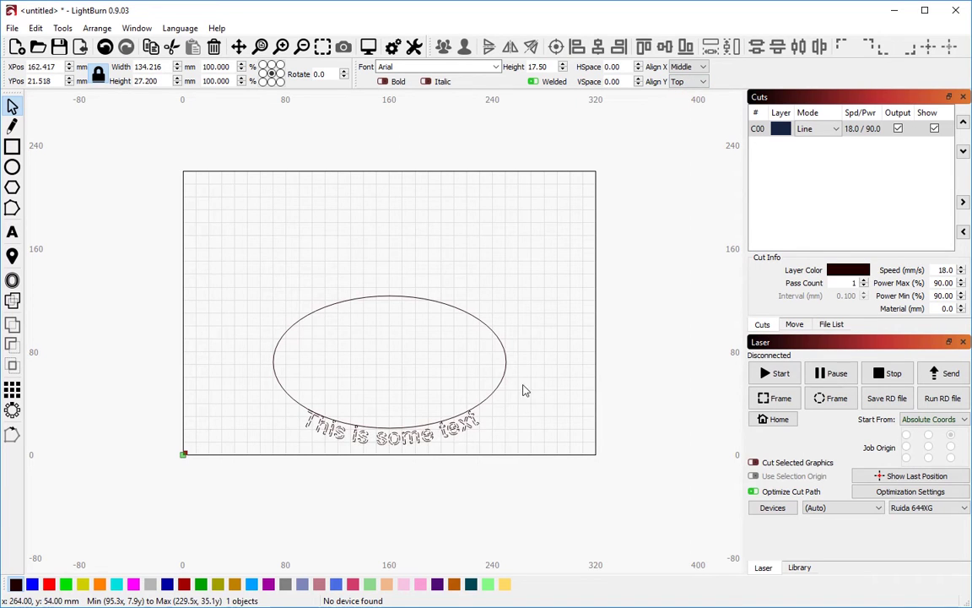
Flip the ellipse back upright, mirror it left to right, and shrink its height
click(375, 404)
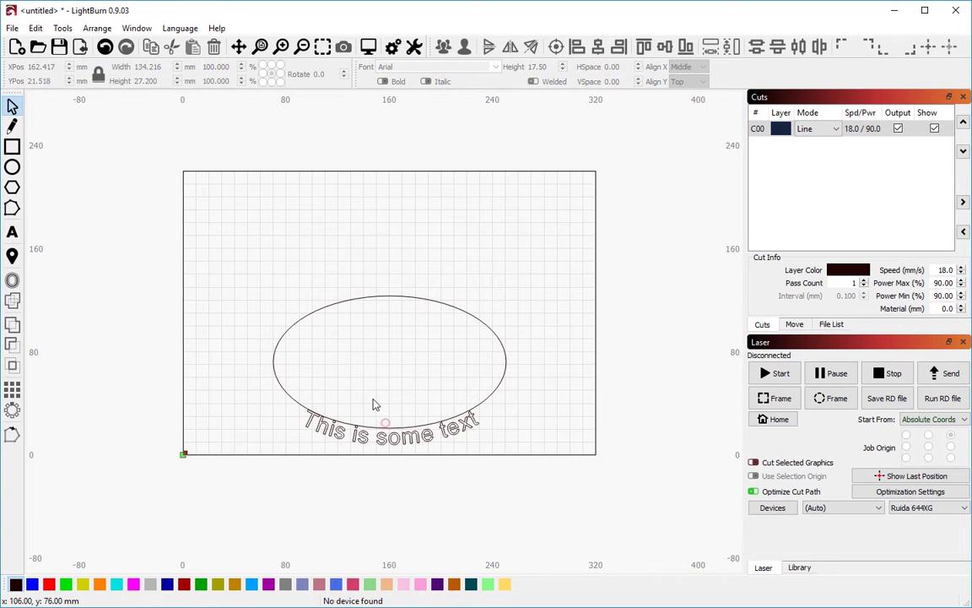
click(269, 363)
drag(388, 430, 389, 133)
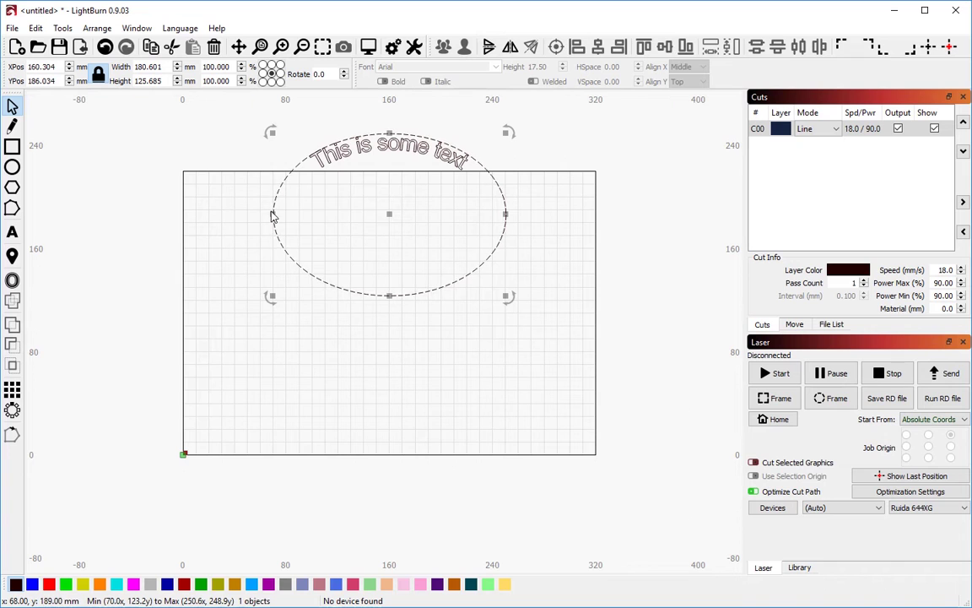
drag(271, 218, 286, 188)
drag(394, 134, 395, 184)
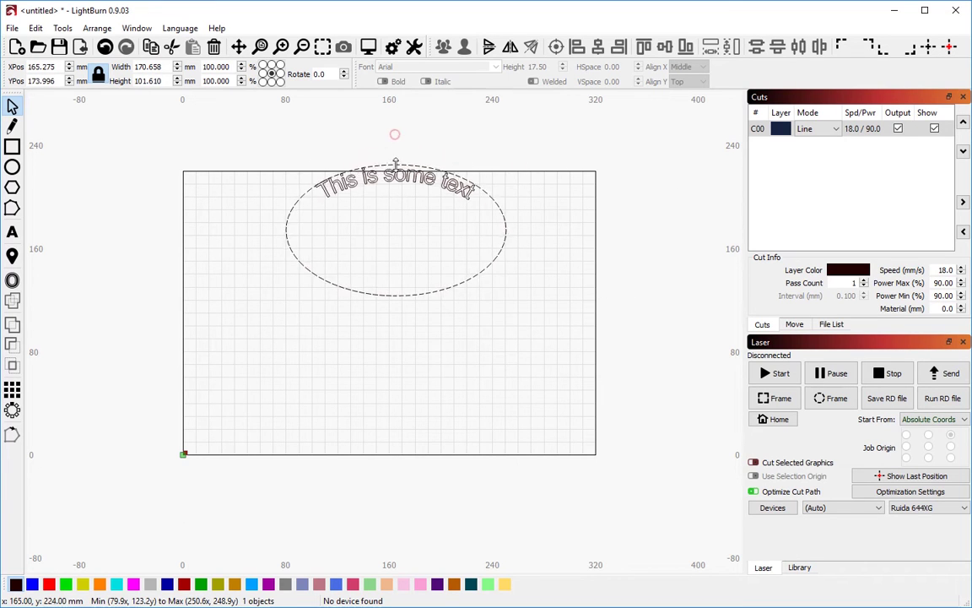
Set the curved text's Align Y to Bottom so it arches above the ellipse
click(445, 206)
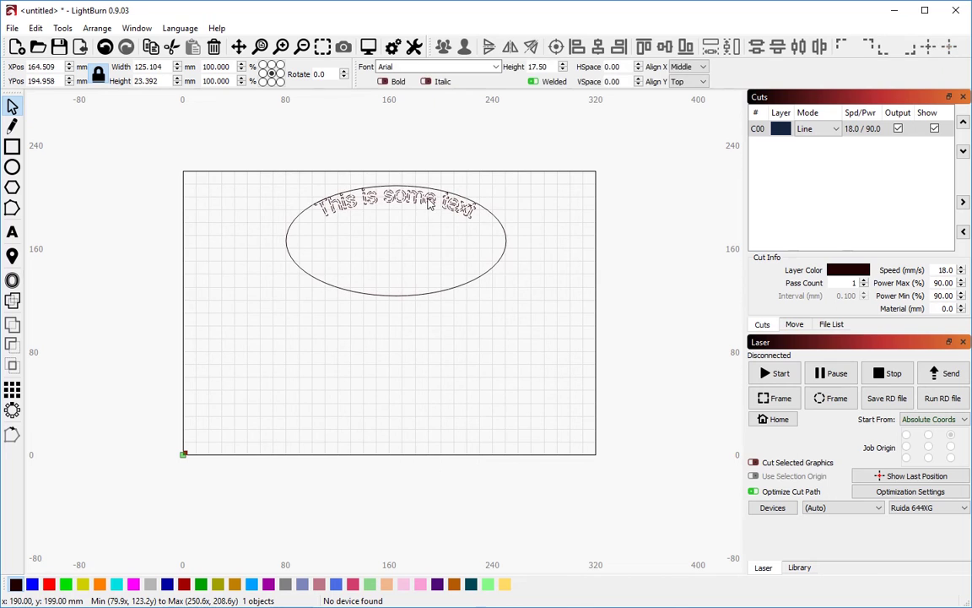
click(699, 82)
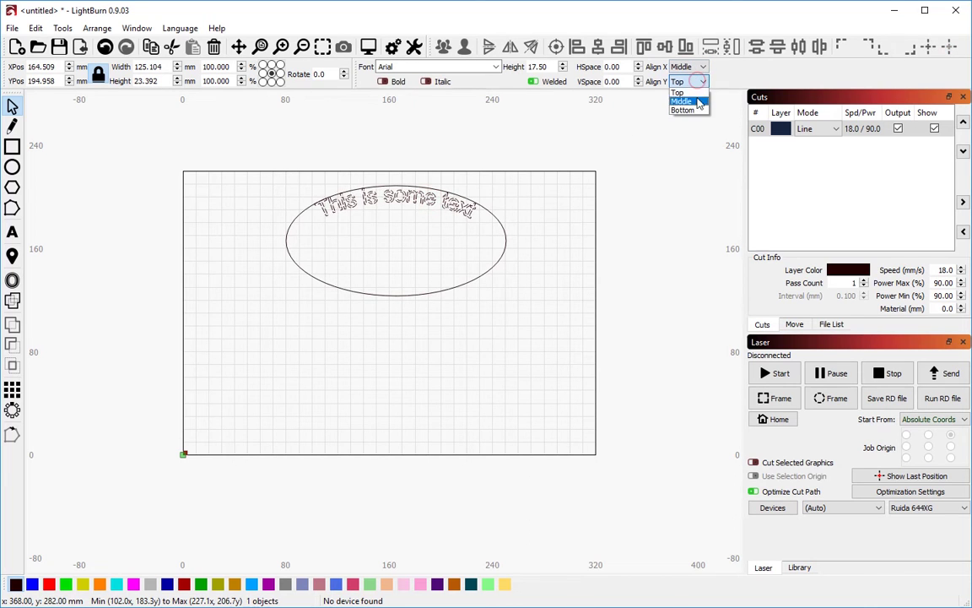
click(682, 102)
click(402, 302)
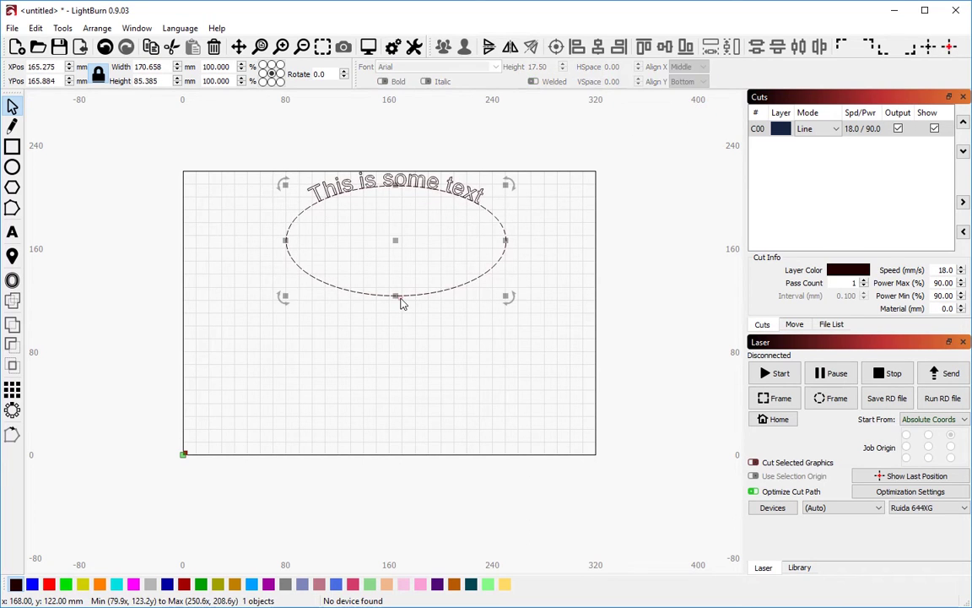
click(78, 369)
Draw a slanted line left to right and a lower line right to left below the ellipse
scroll(316, 127, down, 1)
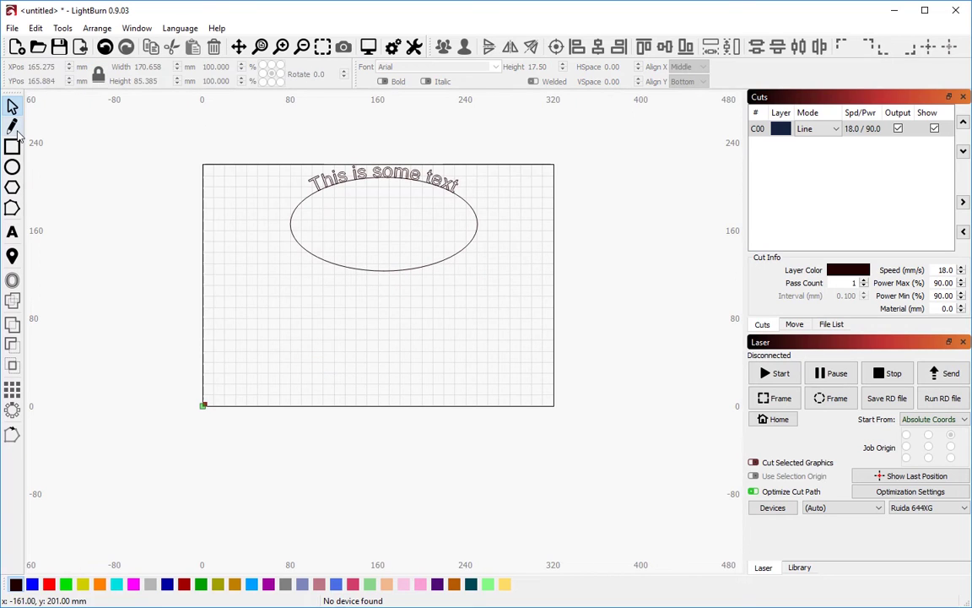
click(11, 125)
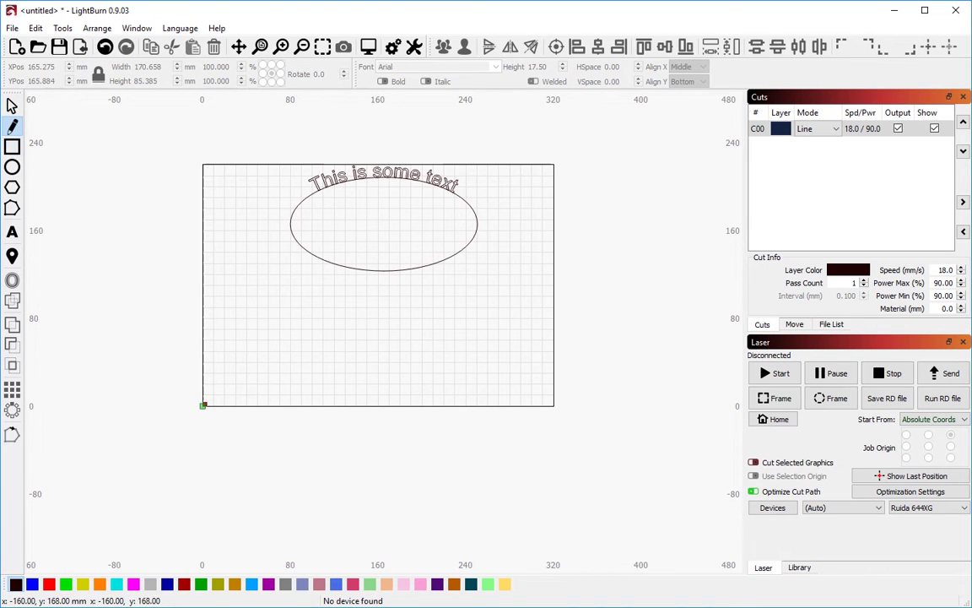
click(252, 326)
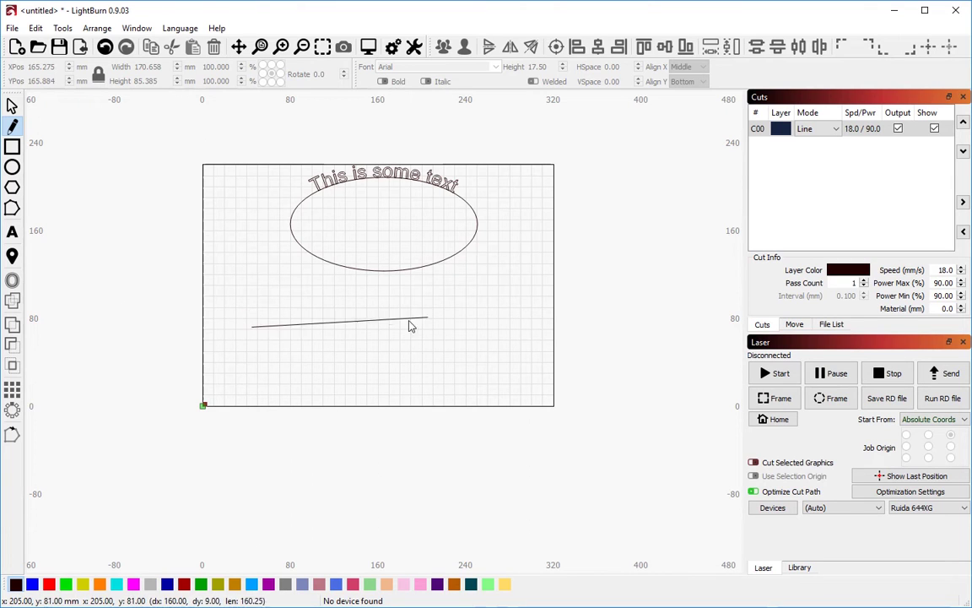
click(495, 316)
right_click(516, 323)
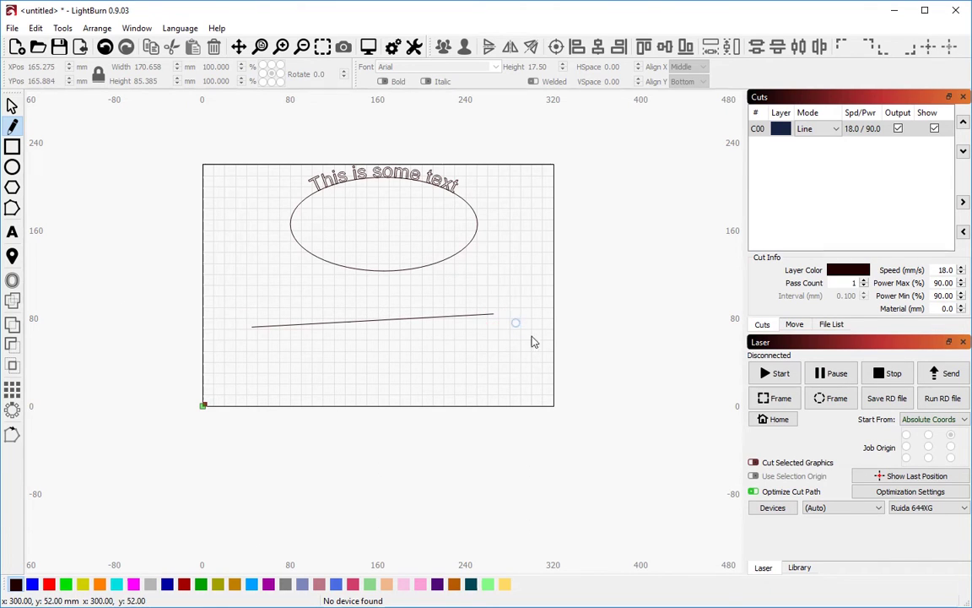
click(500, 387)
click(251, 389)
right_click(211, 358)
key(Escape)
Select both lines and check their drawing direction in Edit Nodes
drag(236, 309, 396, 423)
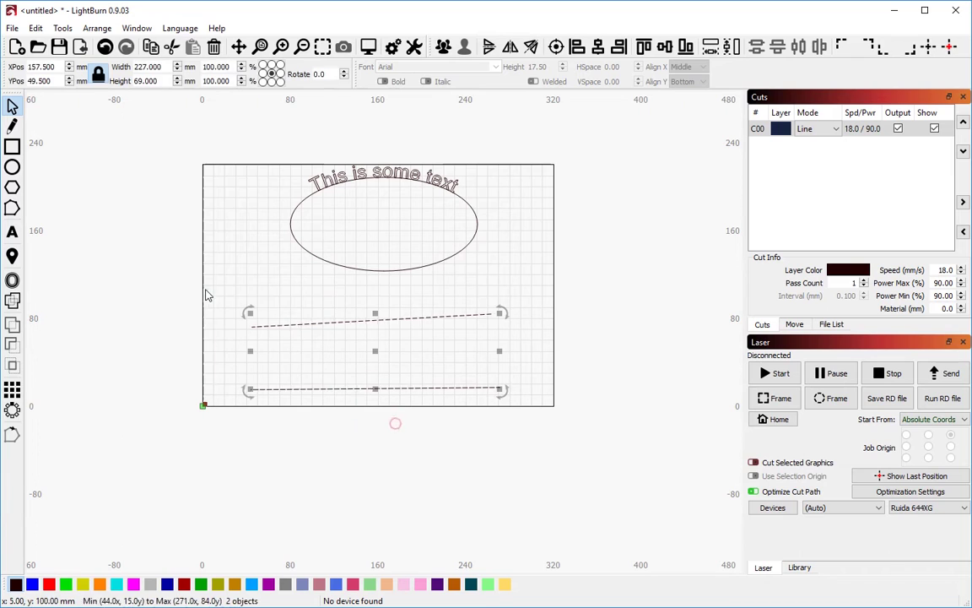
click(12, 434)
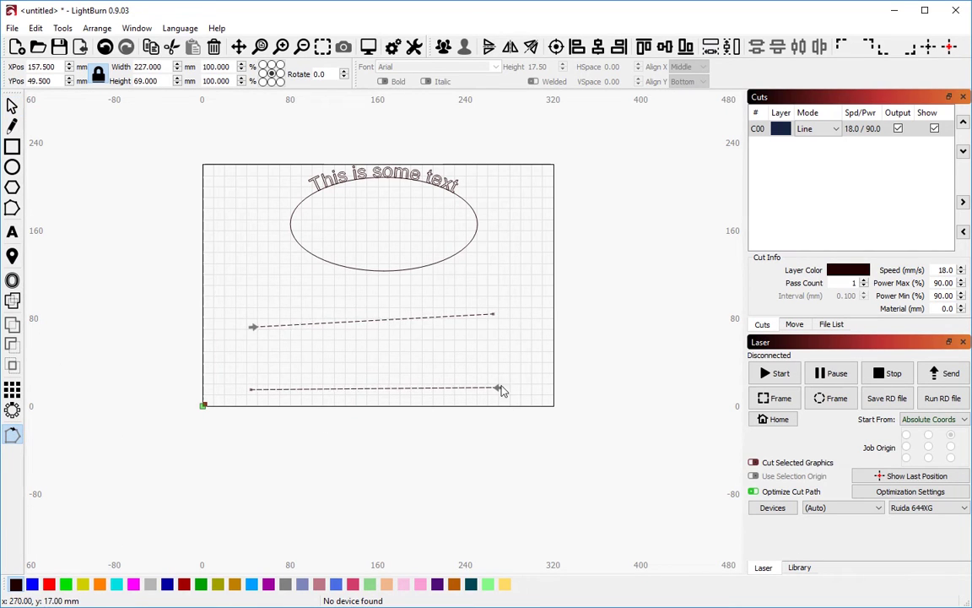
key(Escape)
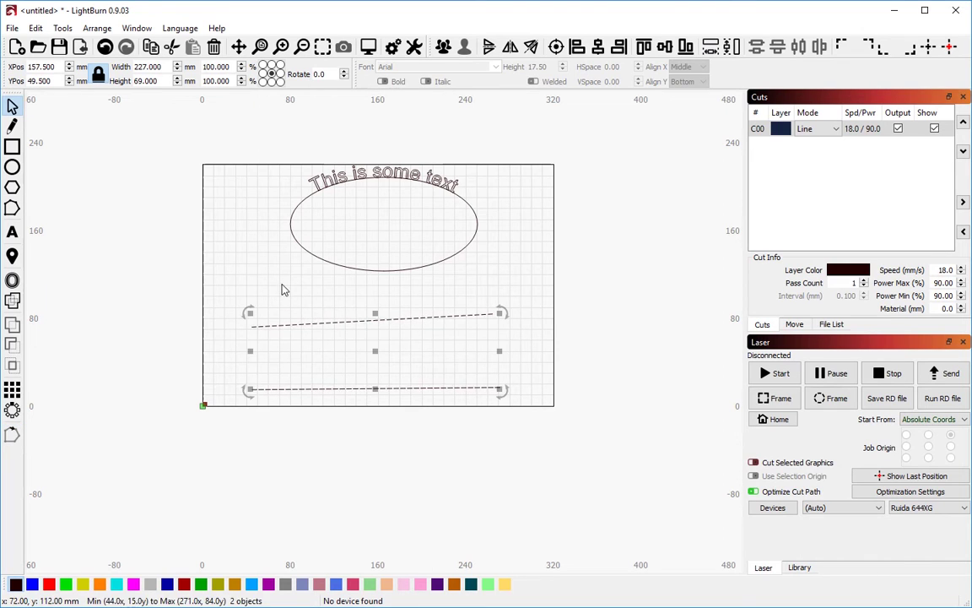
Add plain 'Text' labels above the slanted line and the bottom line
click(281, 283)
key(t)
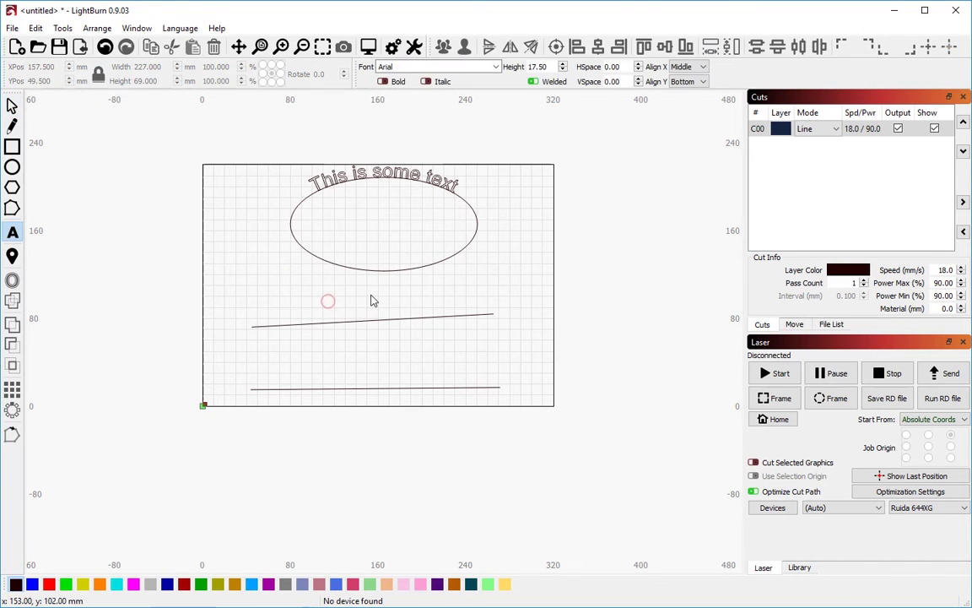
text(Tes)
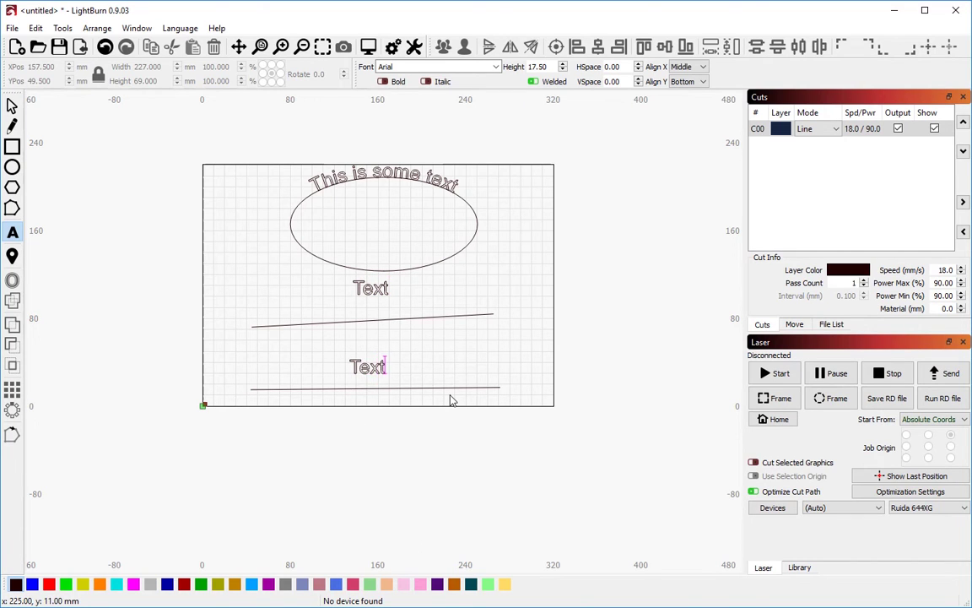
key(Escape)
key(Escape)
click(372, 289)
Attach the upper Text label to the slanted line with Apply Path to Text
shift+click(398, 324)
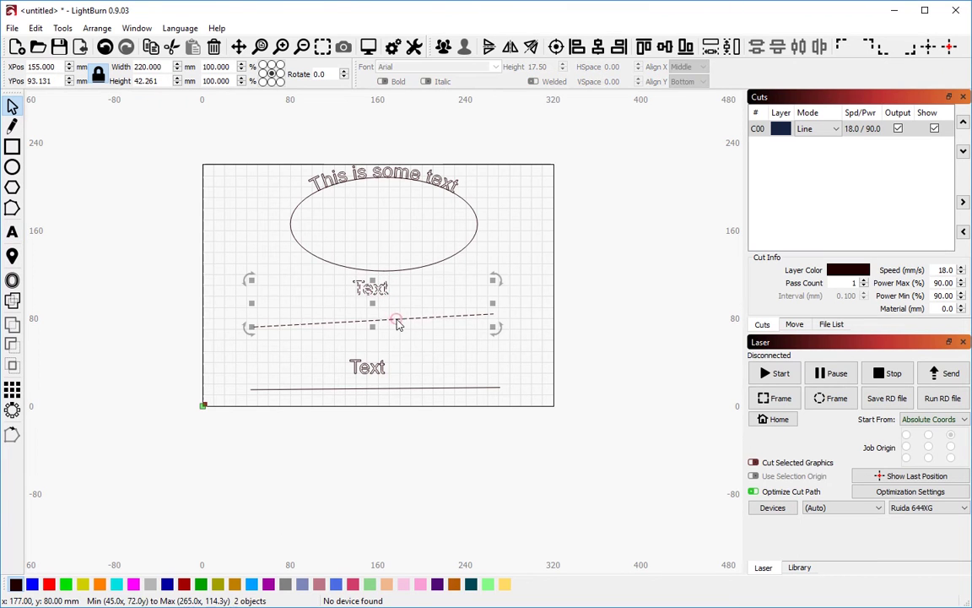
click(62, 28)
click(95, 240)
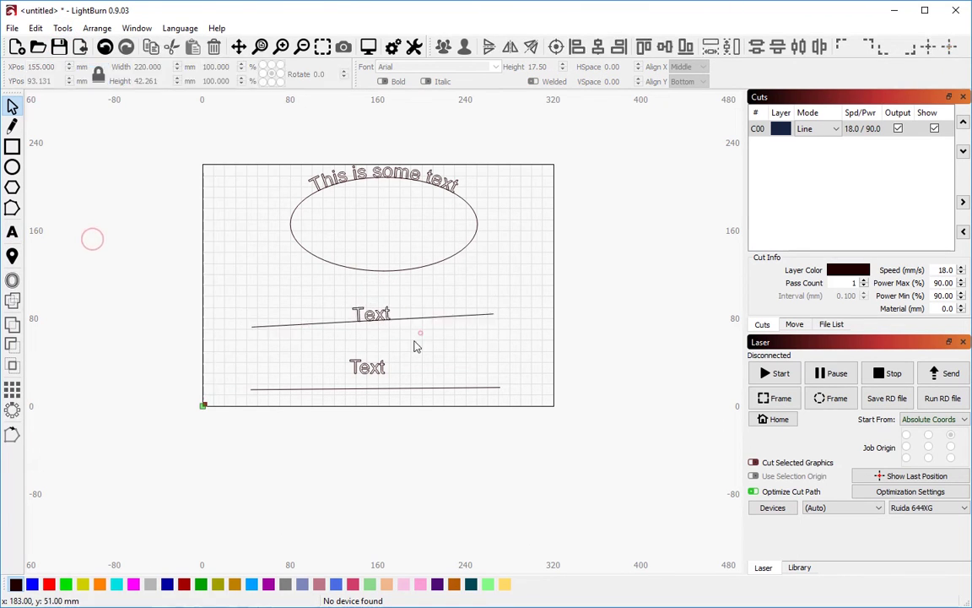
Attach the lower Text label to the bottom line, so it hangs upside down beneath it
click(380, 365)
shift+click(379, 389)
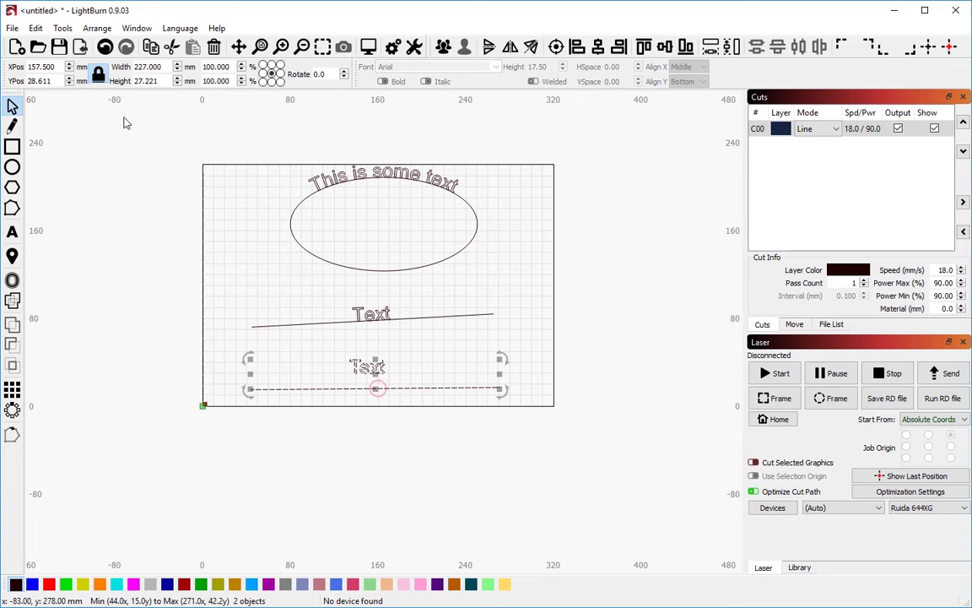
click(63, 28)
click(96, 237)
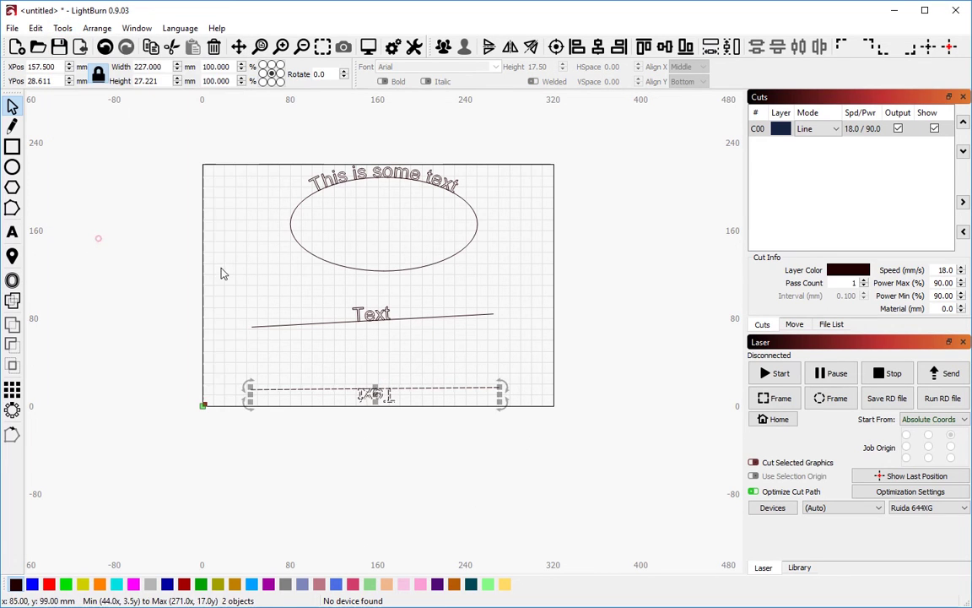
click(400, 360)
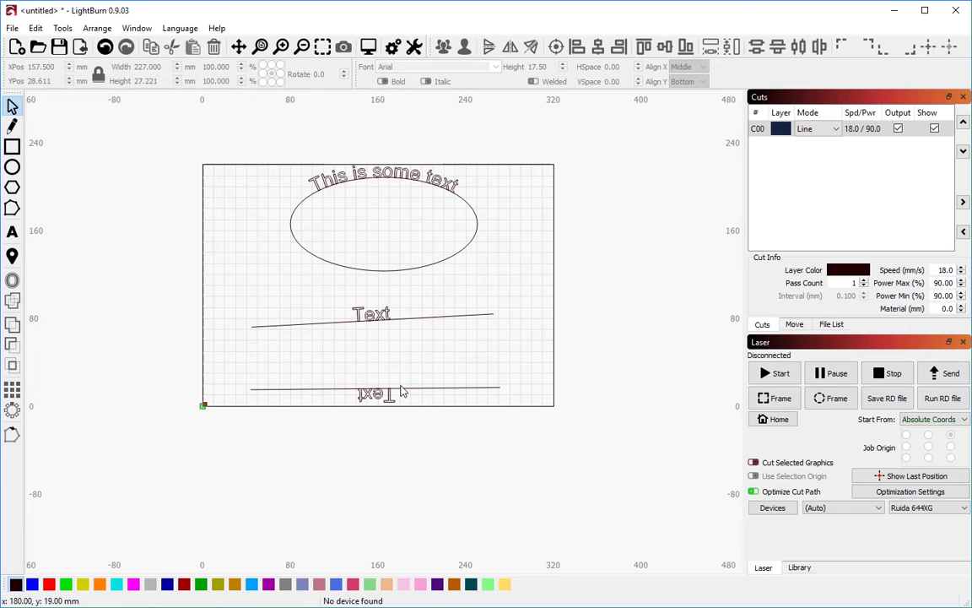
Inspect the upper text path's nodes and direction in Edit Nodes
click(270, 329)
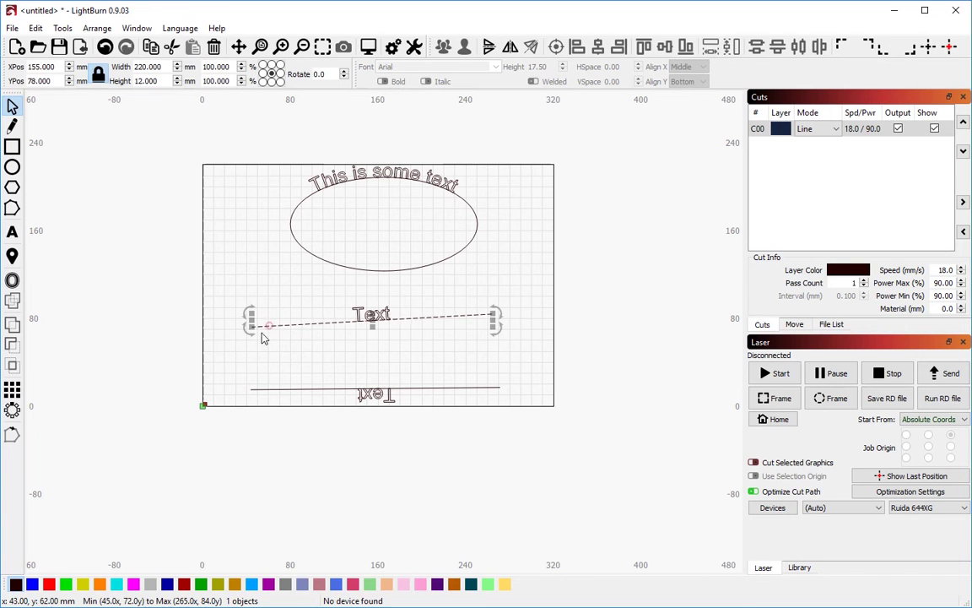
click(12, 433)
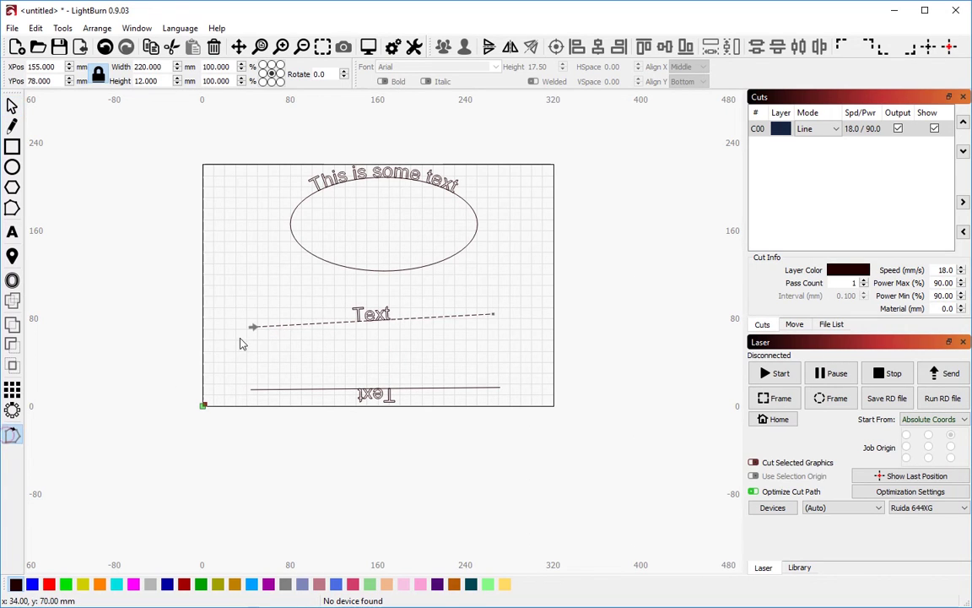
click(455, 318)
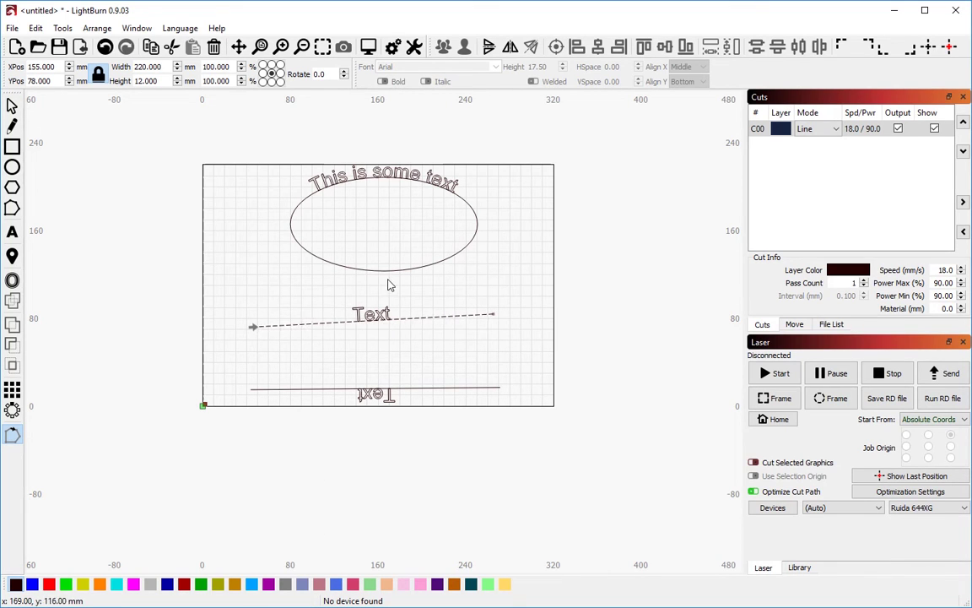
click(435, 387)
key(Escape)
Drag the bottom path's endpoints so it tilts upward to the right and its Text reads upright
click(436, 389)
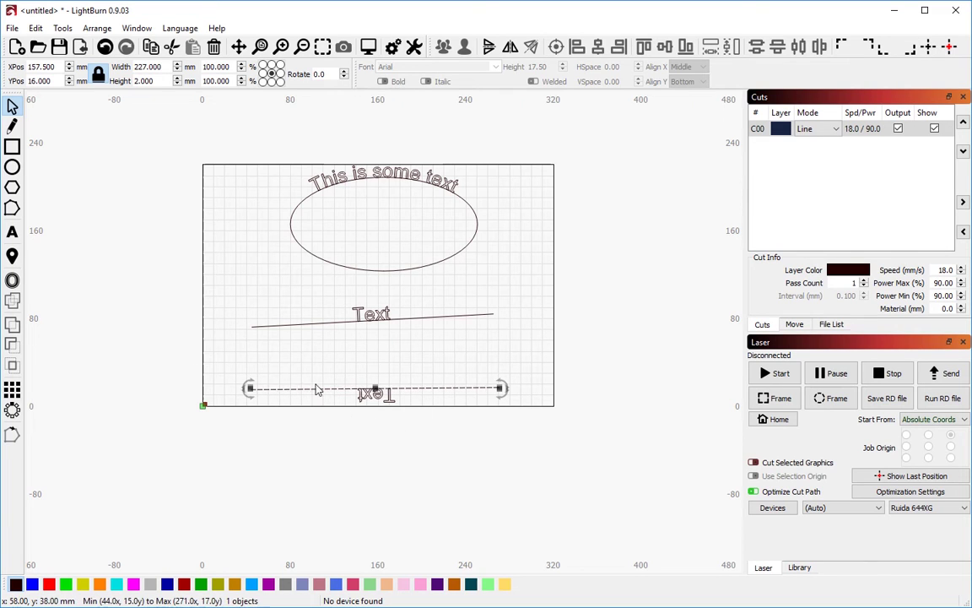
click(12, 208)
drag(501, 389, 130, 399)
drag(252, 389, 441, 372)
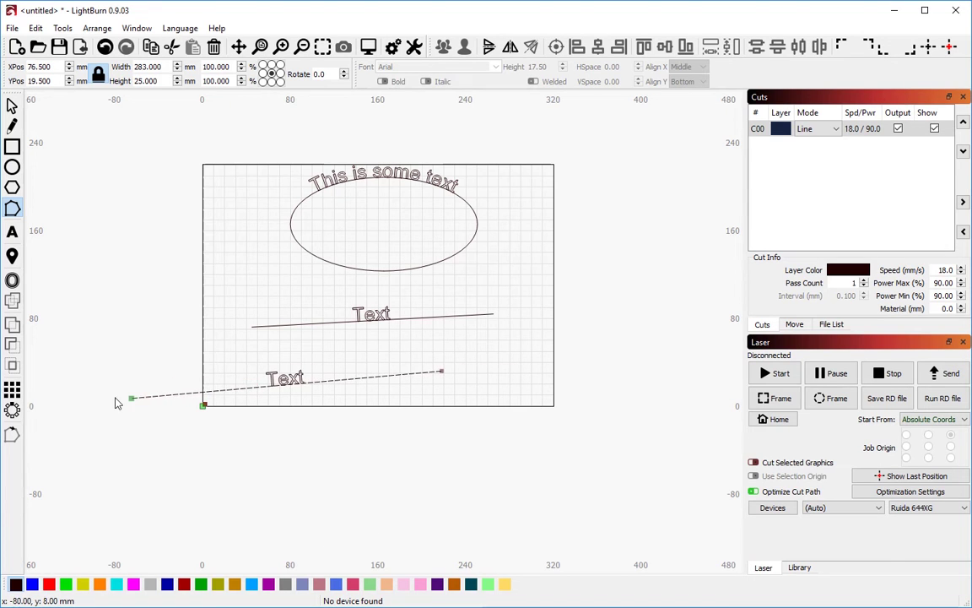
drag(131, 398, 267, 383)
drag(441, 371, 493, 359)
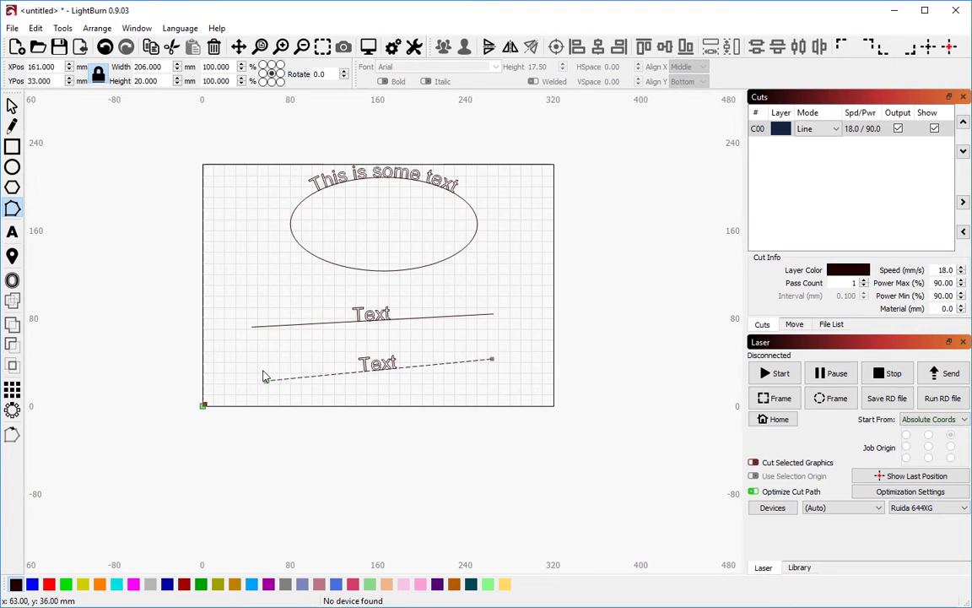
Bend the lower text path into an S-curve, then marquee-select both lower text-on-path objects
click(13, 210)
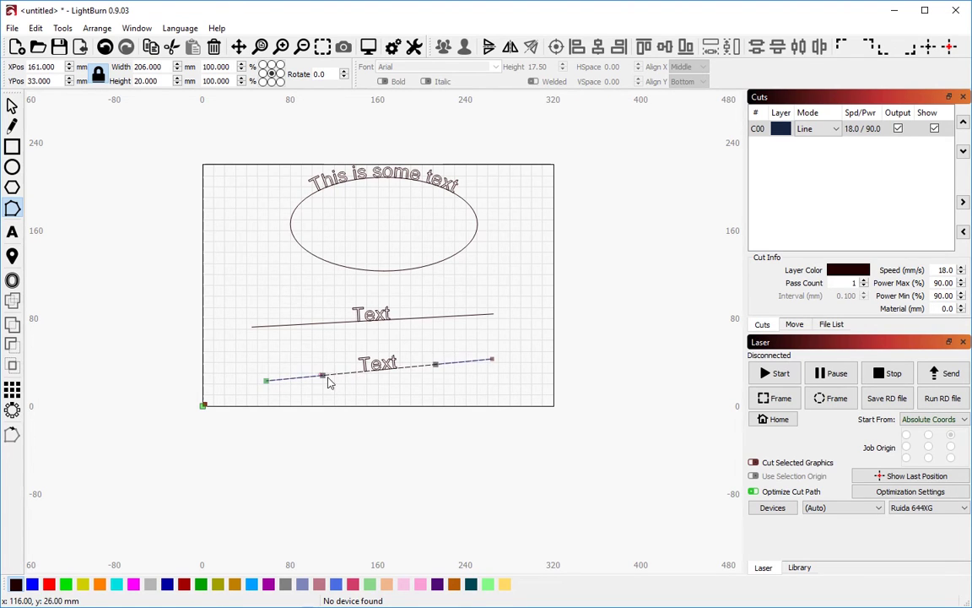
drag(326, 379, 346, 208)
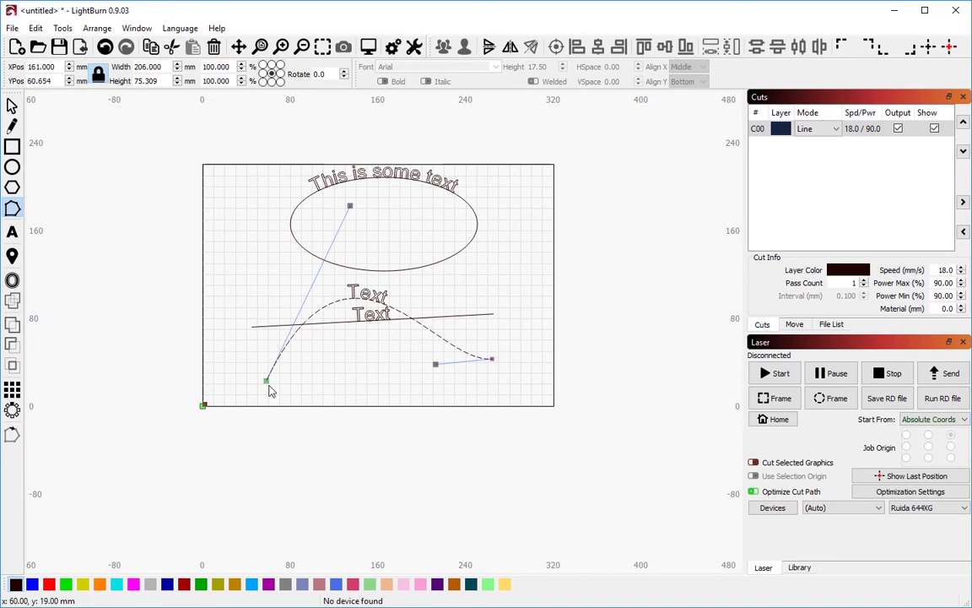
drag(268, 384, 364, 389)
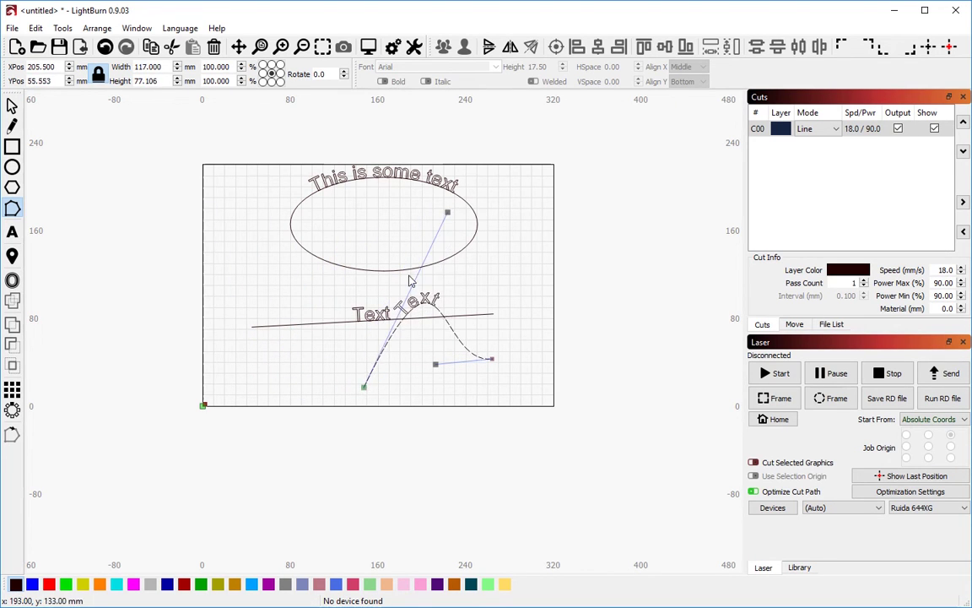
drag(450, 213, 441, 317)
drag(431, 365, 381, 314)
key(Escape)
drag(406, 349, 330, 304)
Delete the two lower text objects and move the ellipse with its text down and left
key(Delete)
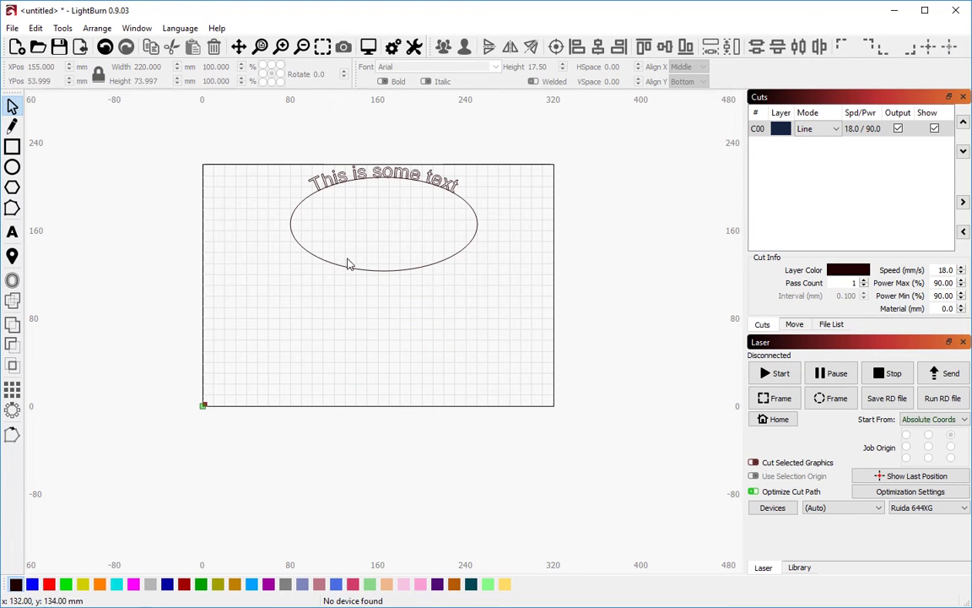
drag(351, 269, 337, 321)
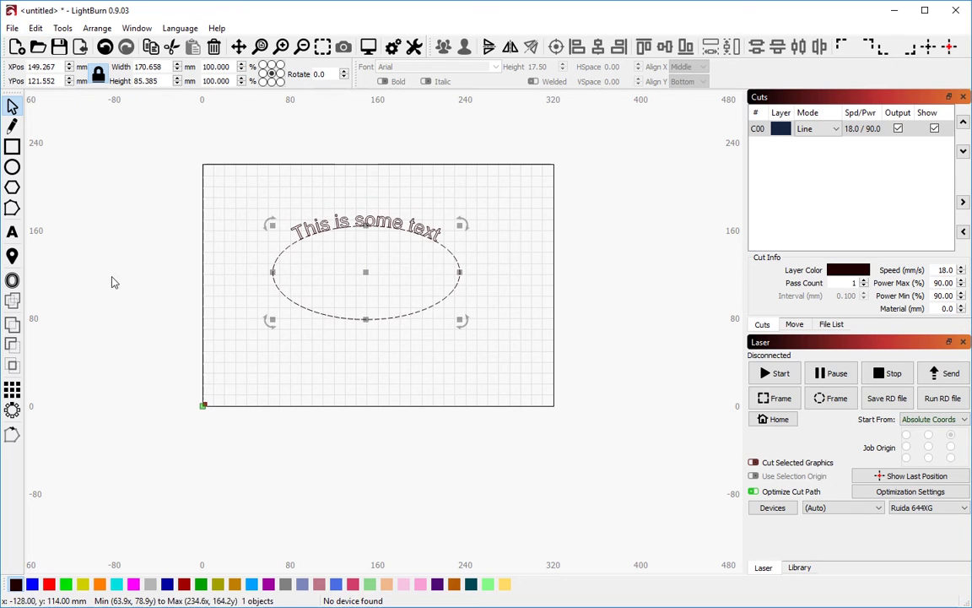
click(12, 208)
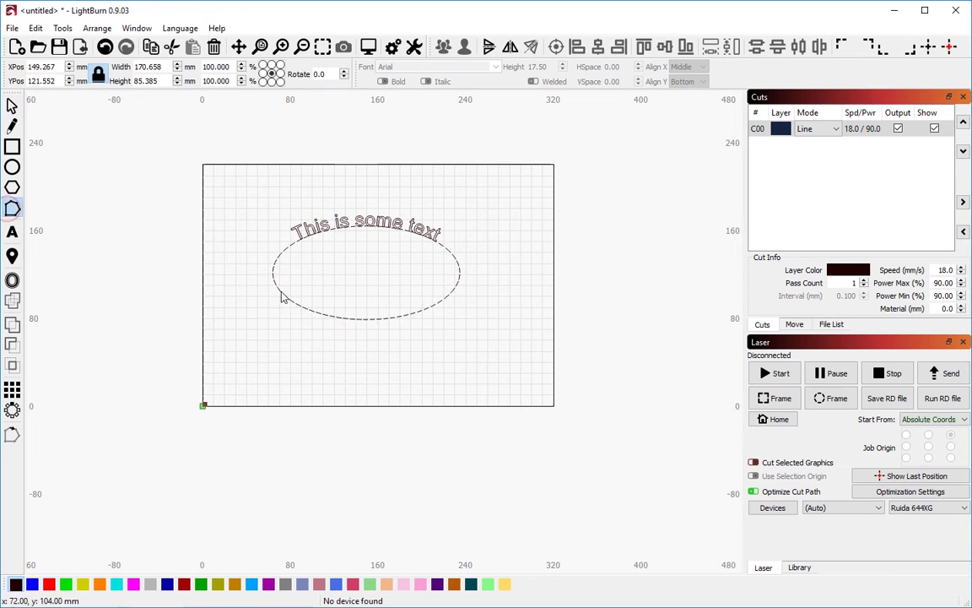
key(Escape)
Convert the ellipse to an editable path with Edit > Convert to Path
click(63, 28)
mouse_move(83, 28)
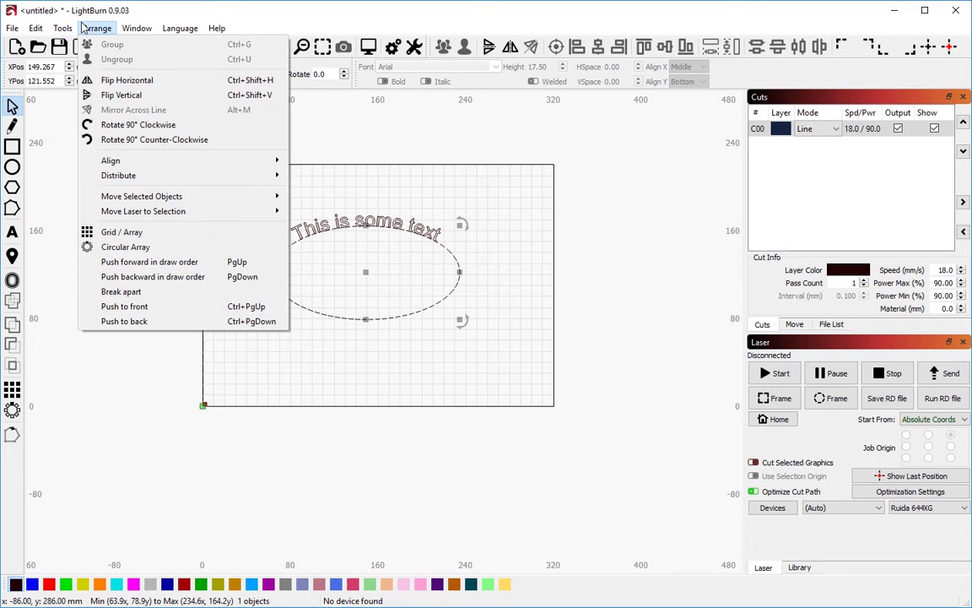
click(35, 28)
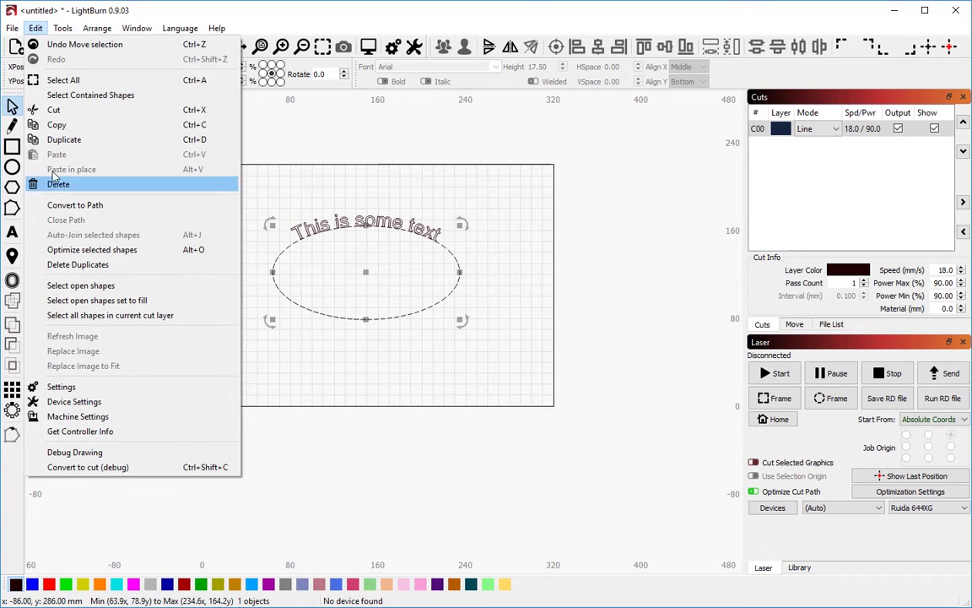
click(83, 205)
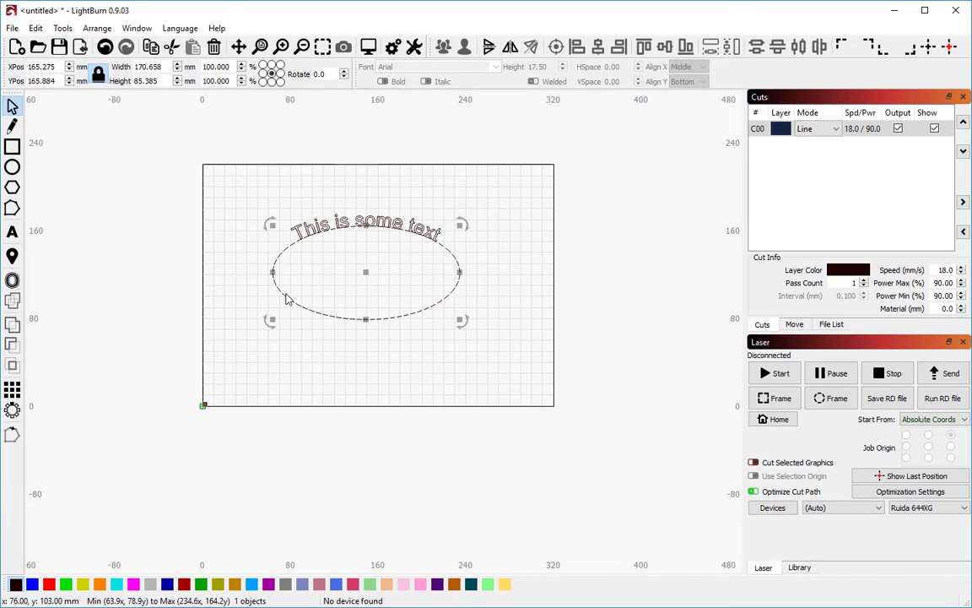
Delete the ellipse's lower segment and start dragging the remaining curve into a wave
key(ctrl+grave)
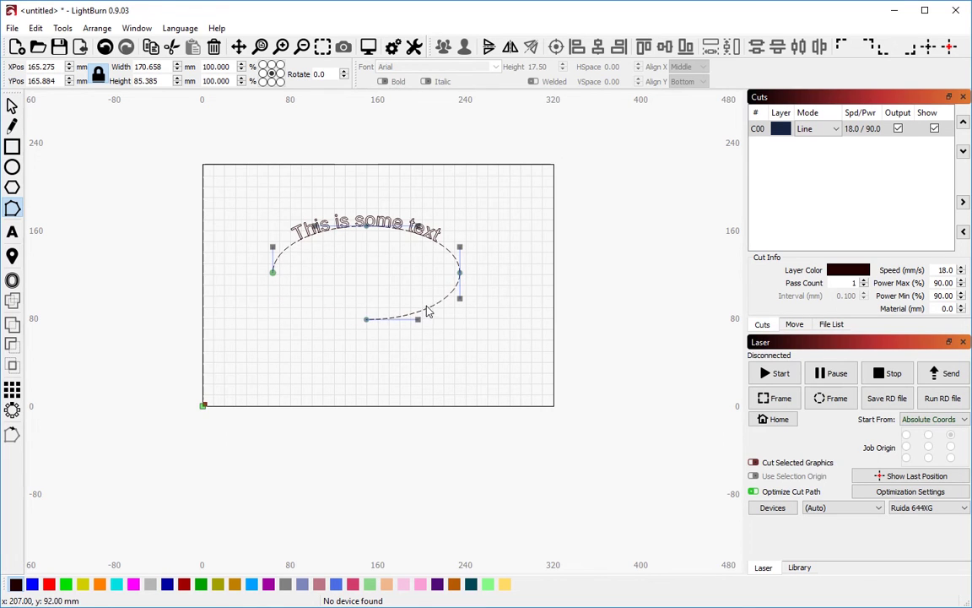
key(d)
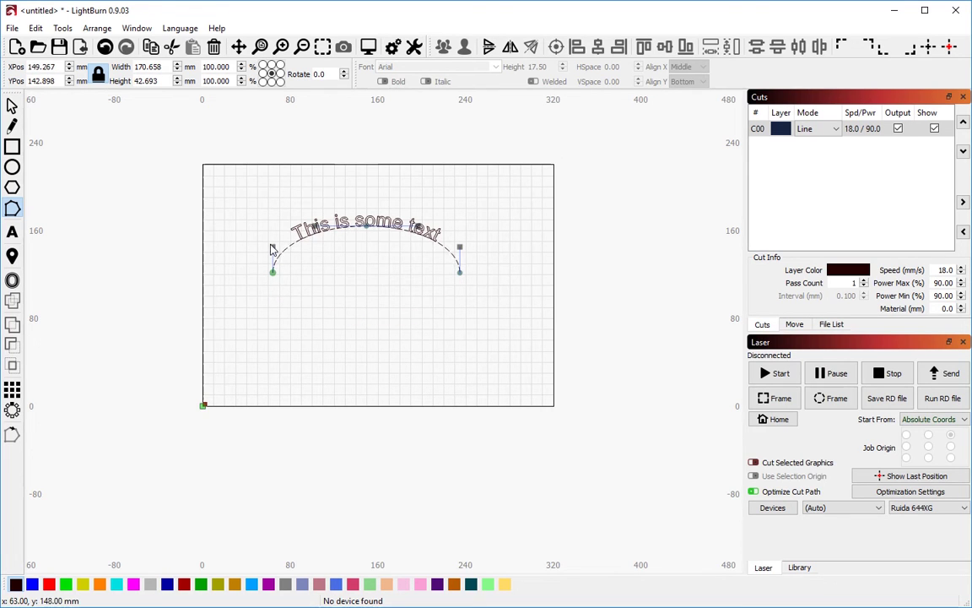
drag(273, 248, 307, 170)
drag(371, 232, 371, 329)
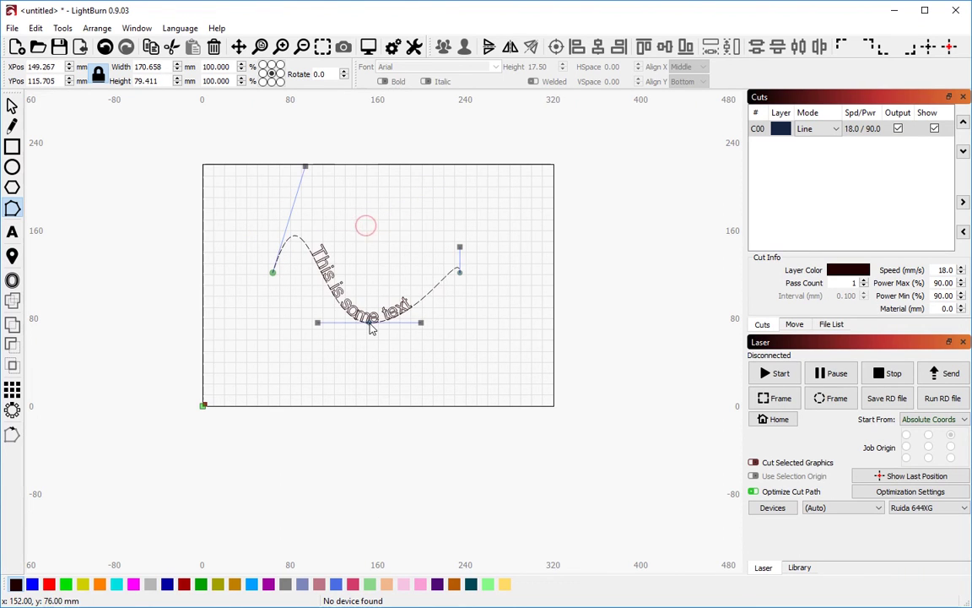
drag(459, 249, 457, 335)
drag(460, 276, 408, 234)
Reshape the wave's dip and right end by dragging nodes and Bezier handles
scroll(368, 329, up, 3)
scroll(325, 284, down, 2)
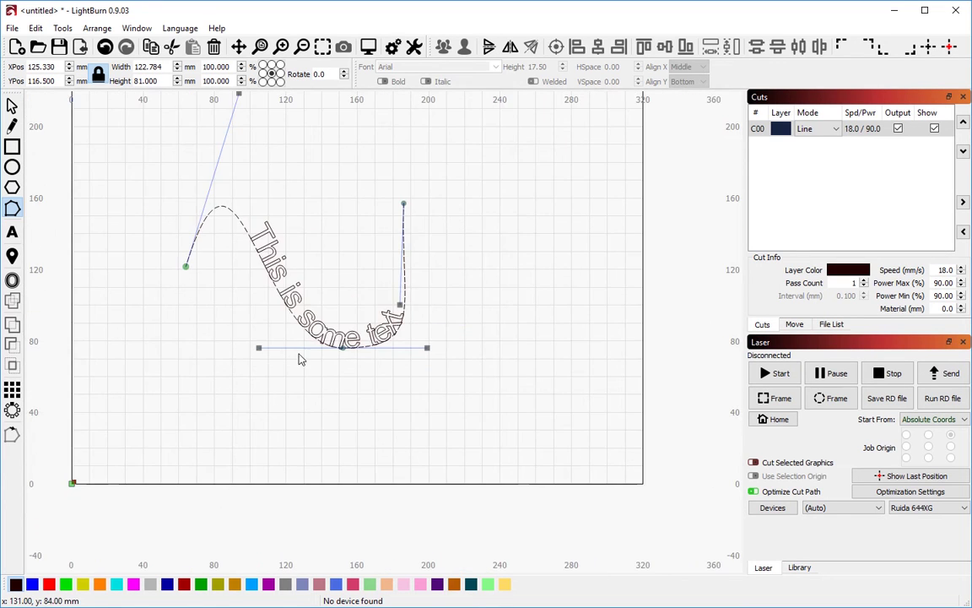
scroll(338, 259, up, 3)
scroll(339, 258, down, 2)
drag(400, 353, 357, 369)
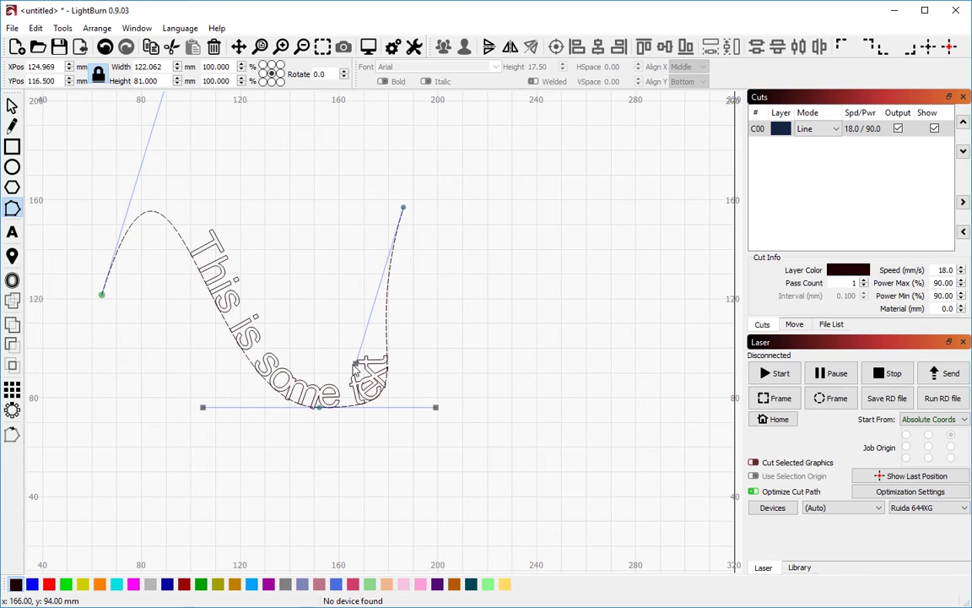
drag(355, 365, 404, 263)
drag(434, 413, 470, 406)
drag(319, 409, 270, 283)
Flatten the left rise and right end into a gentle 228 × 27.823 mm wave
drag(405, 209, 525, 164)
scroll(167, 164, down, 3)
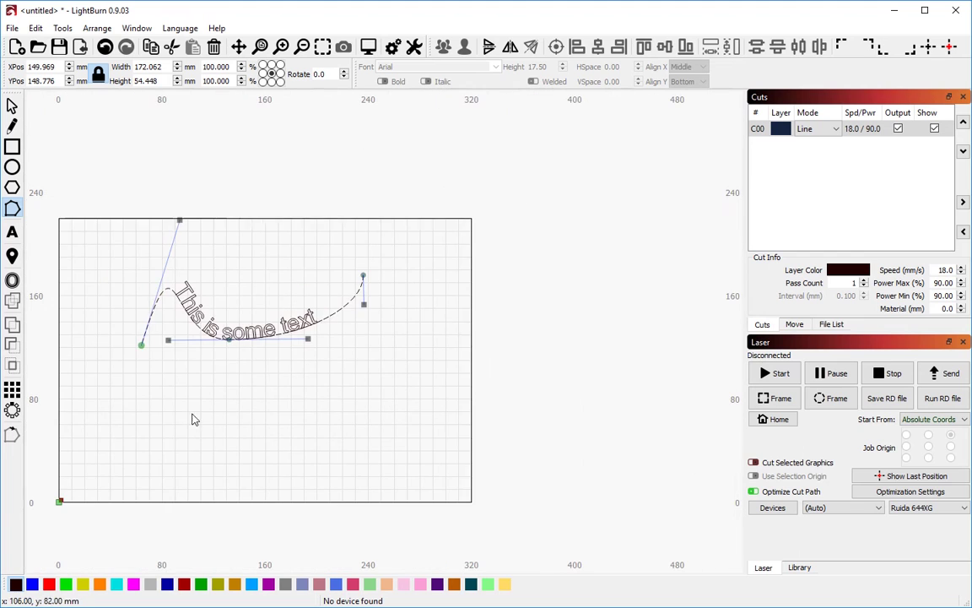
drag(178, 221, 108, 347)
scroll(320, 354, up, 2)
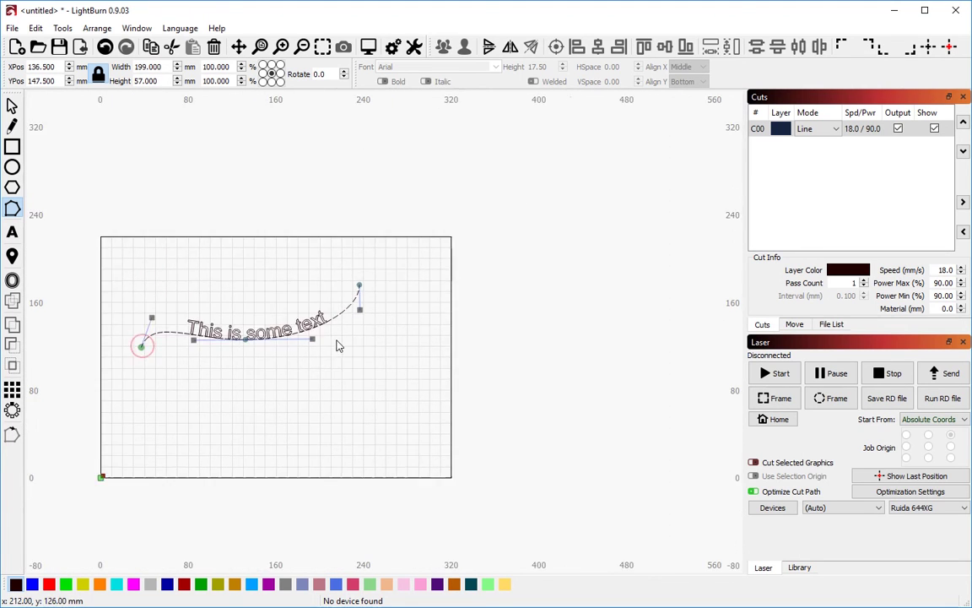
drag(417, 285, 305, 203)
drag(415, 245, 469, 311)
scroll(432, 384, down, 1)
scroll(270, 342, up, 2)
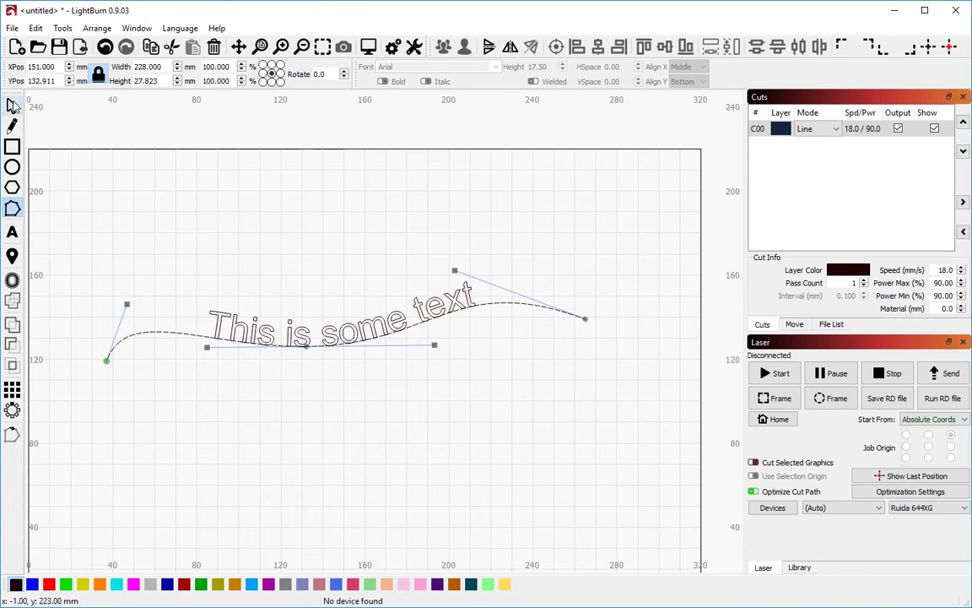
Set the curved text to Height 20 in upright Arial, italic off, HSpace 0
click(14, 105)
click(249, 325)
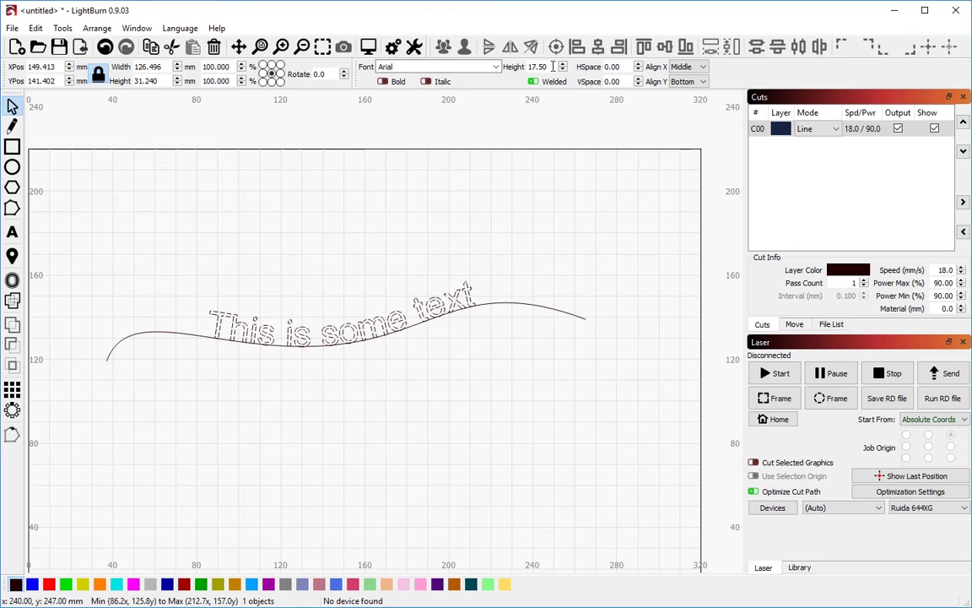
scroll(553, 67, up, 5)
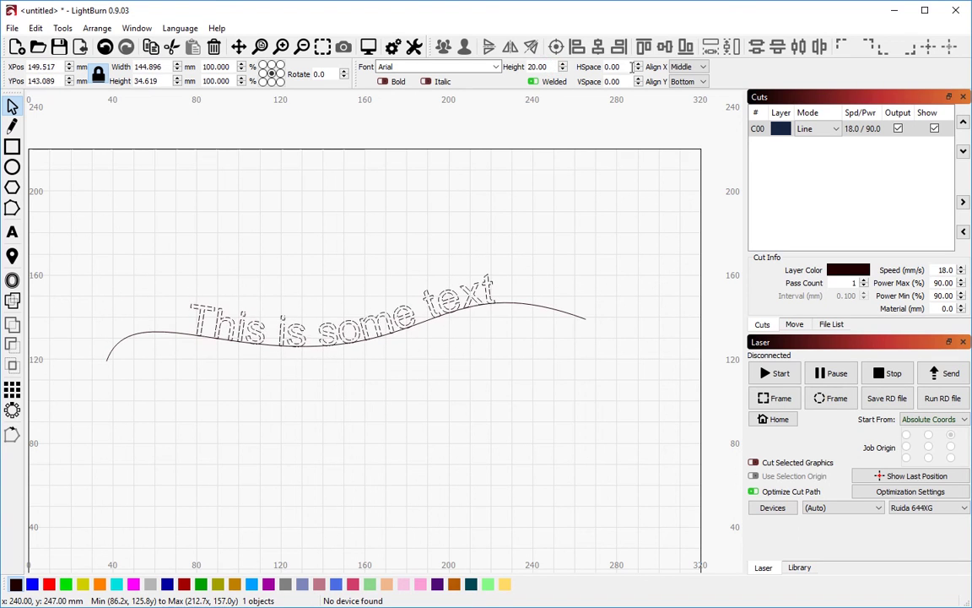
scroll(628, 71, down, 2)
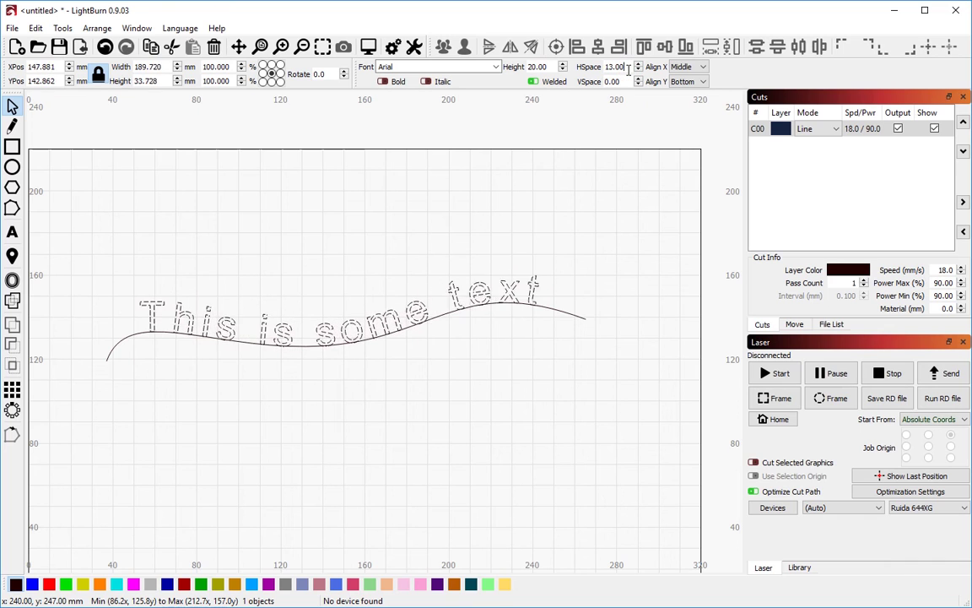
scroll(628, 71, down, 5)
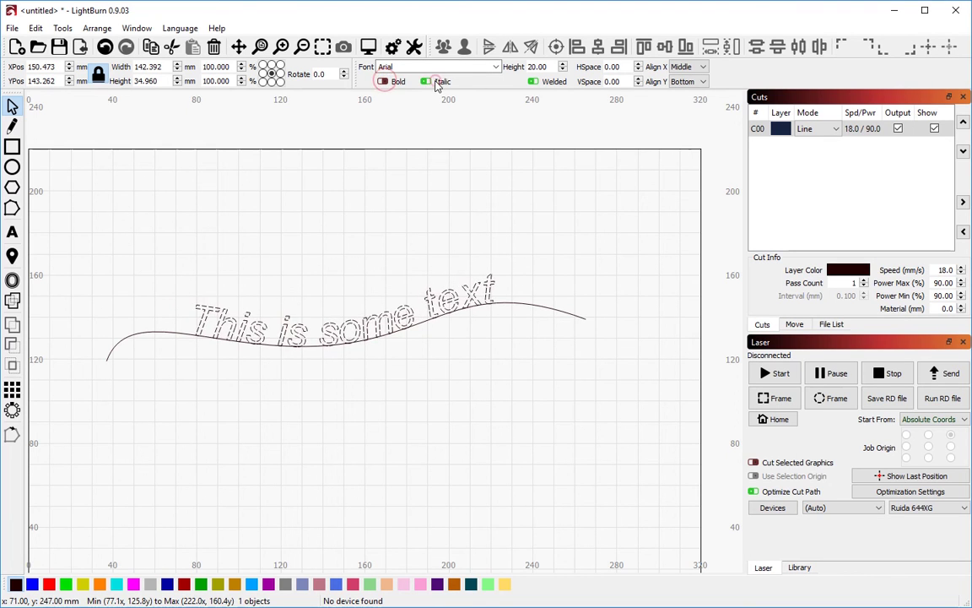
click(437, 85)
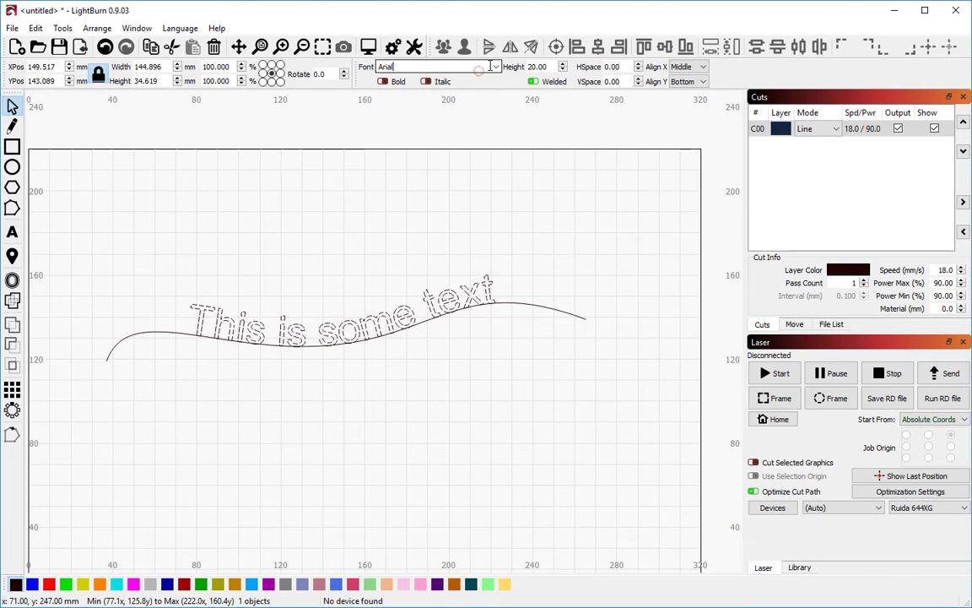
scroll(489, 68, down, 5)
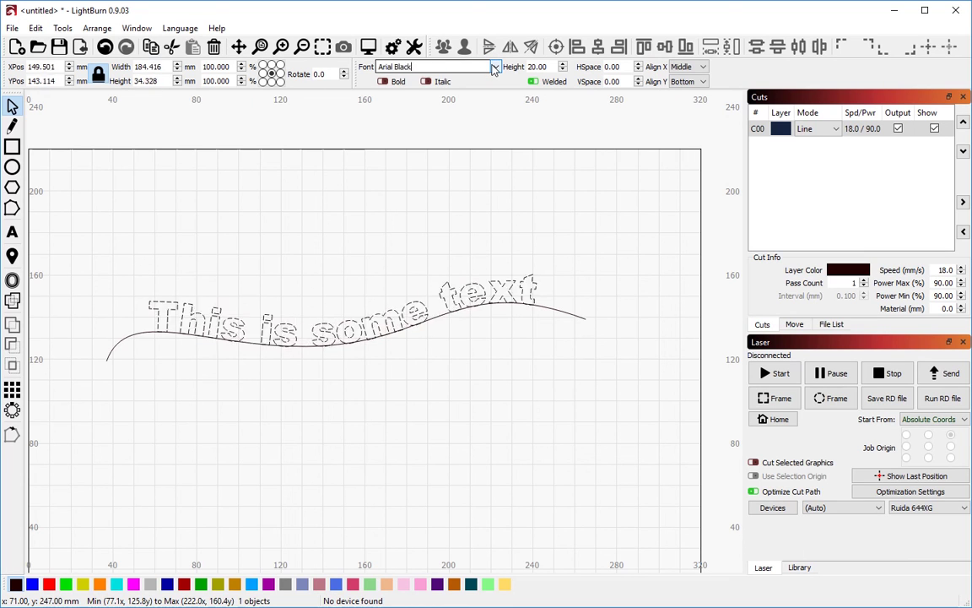
scroll(493, 69, up, 5)
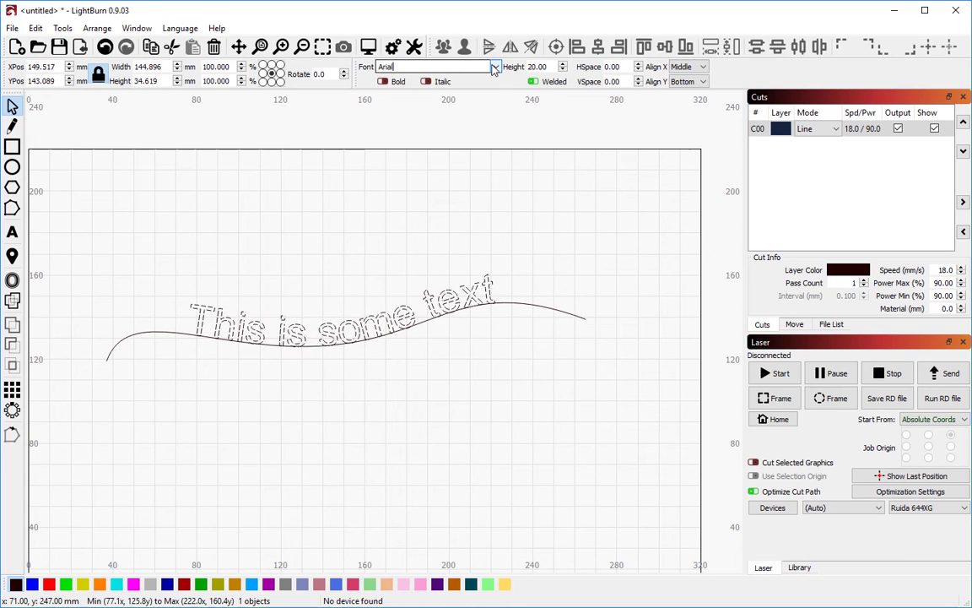
click(288, 389)
click(237, 327)
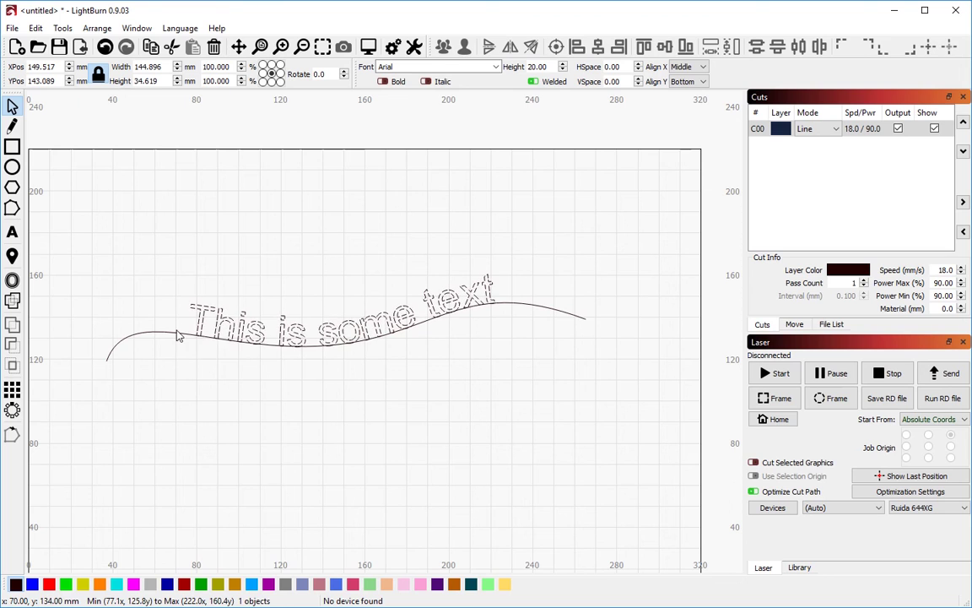
Delete the wavy curve so 'This is some text' returns to straight 149.944 × 14.552 mm text
click(173, 335)
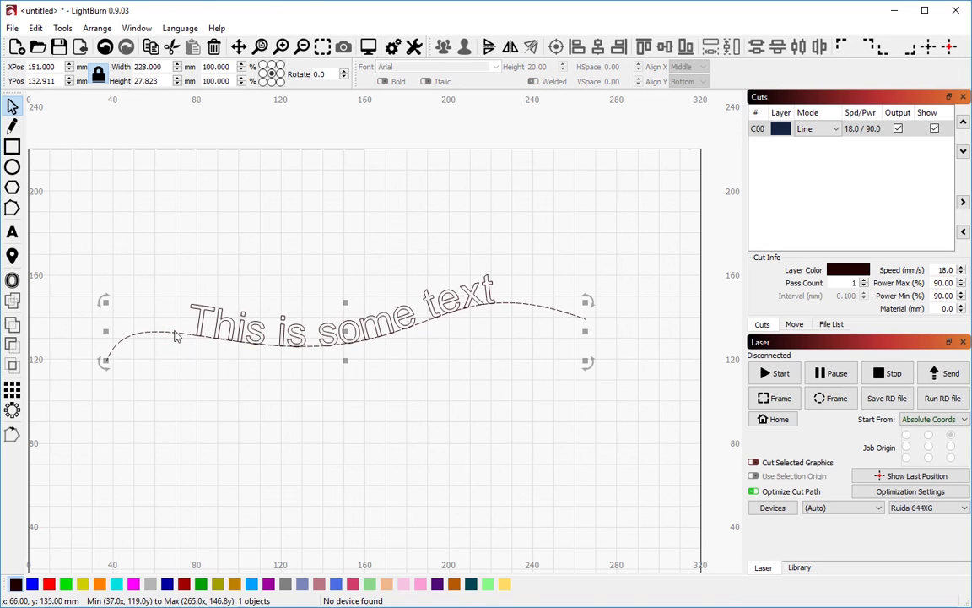
key(Delete)
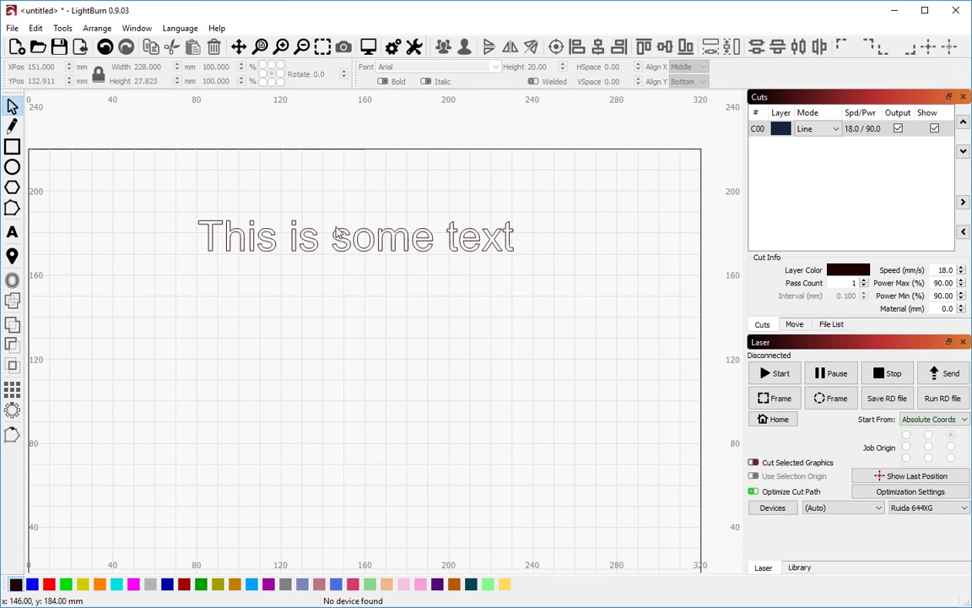
click(314, 217)
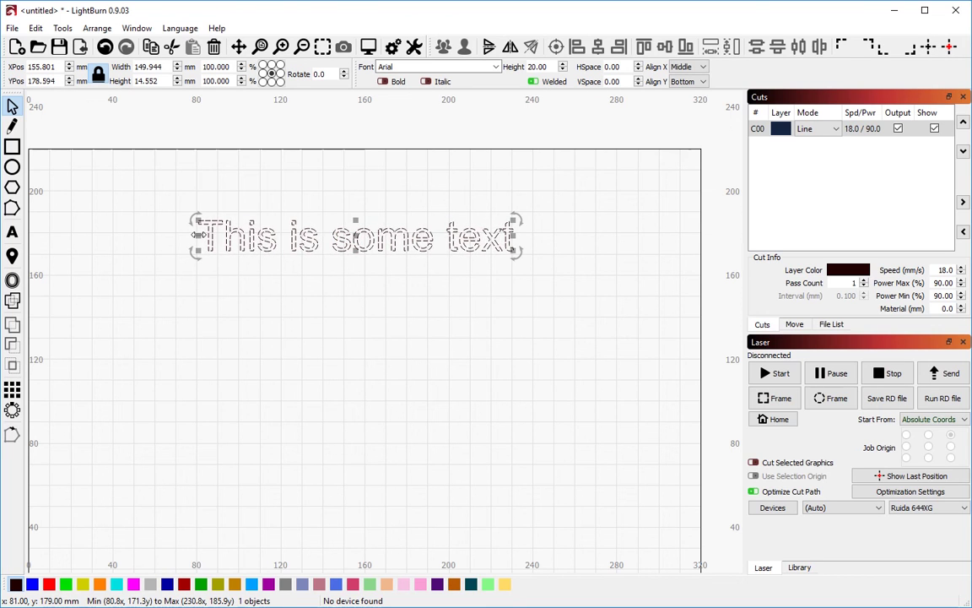
scroll(540, 283, down, 2)
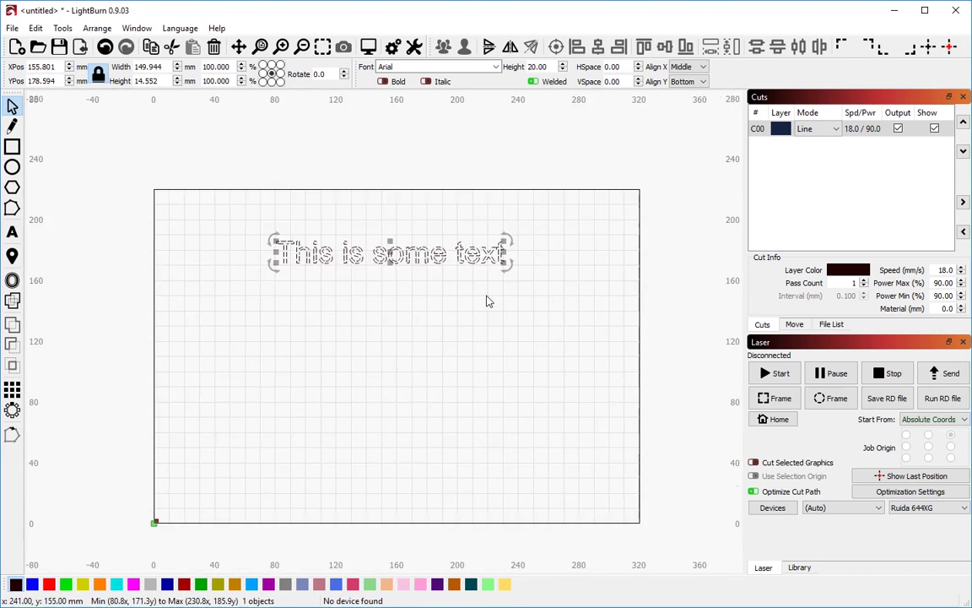
scroll(478, 156, down, 1)
scroll(473, 337, up, 2)
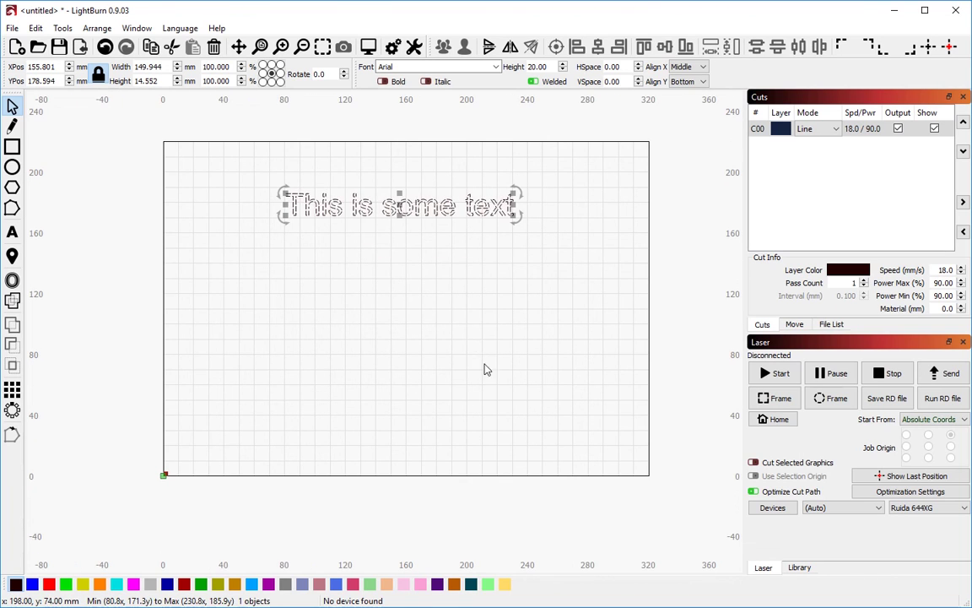
click(441, 348)
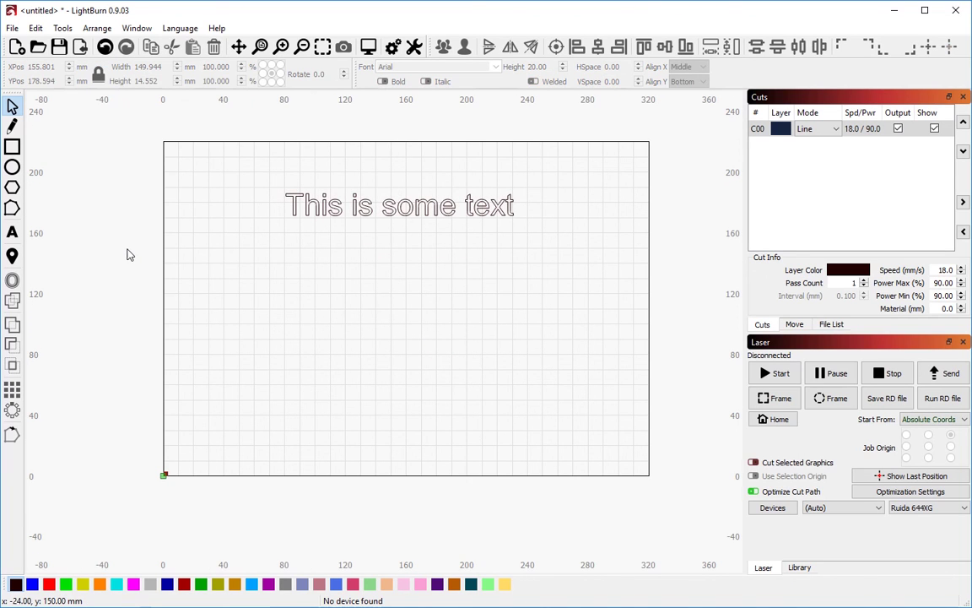